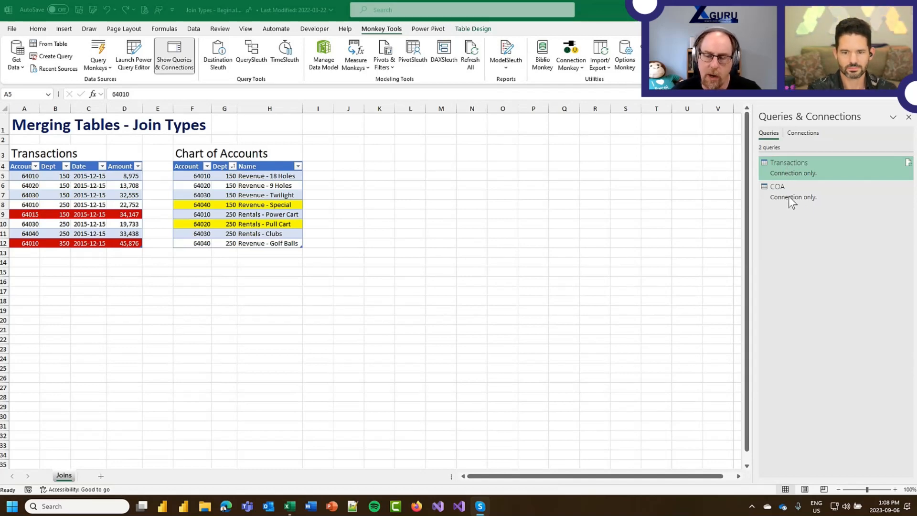
# Merge Transactions with COA into a new query with a left outer join on Account and Dept, and review its Source settings
pyautogui.rightClick(788, 170)
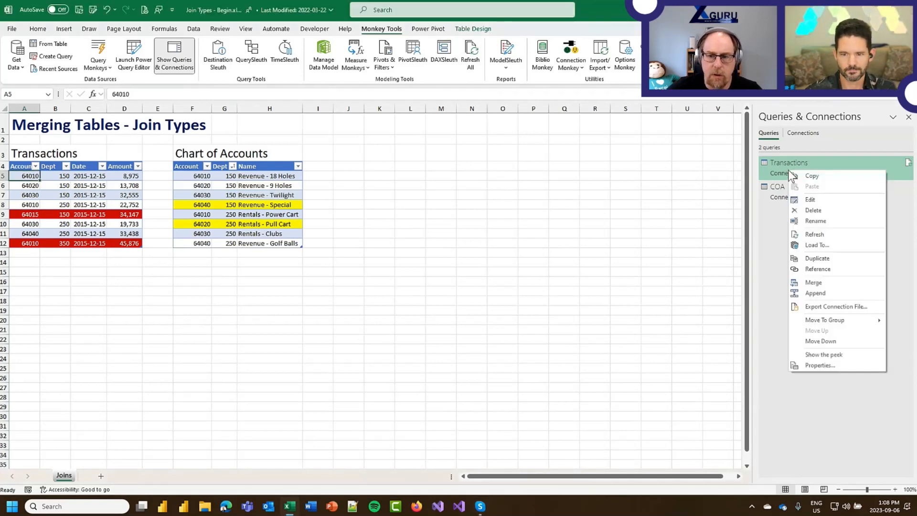
pyautogui.click(833, 282)
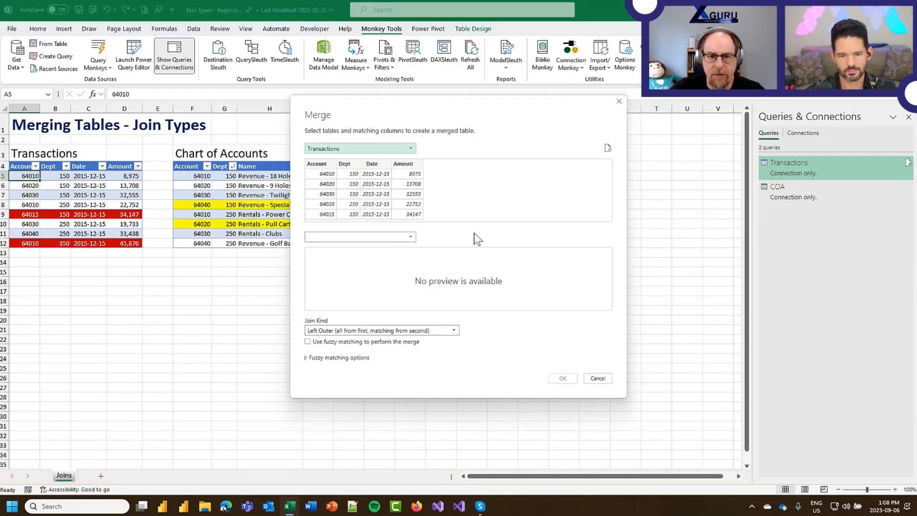
pyautogui.click(407, 237)
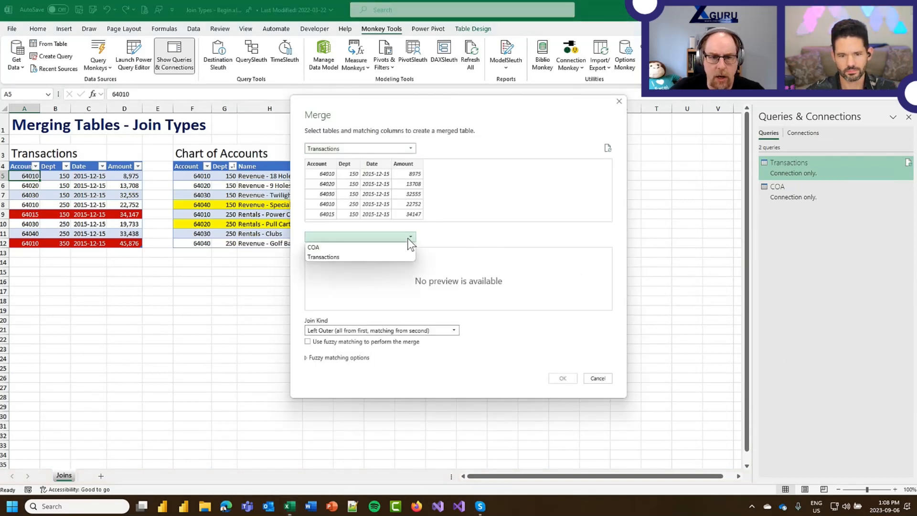
pyautogui.click(342, 248)
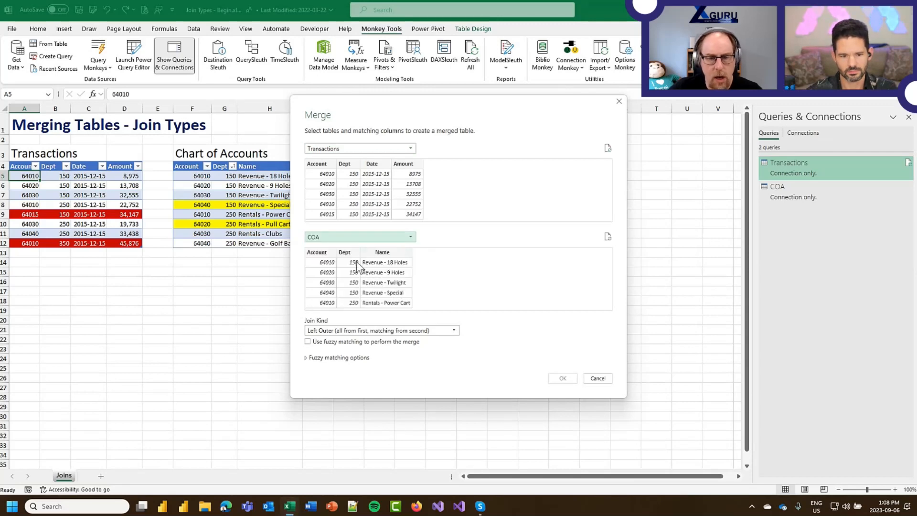
pyautogui.click(334, 163)
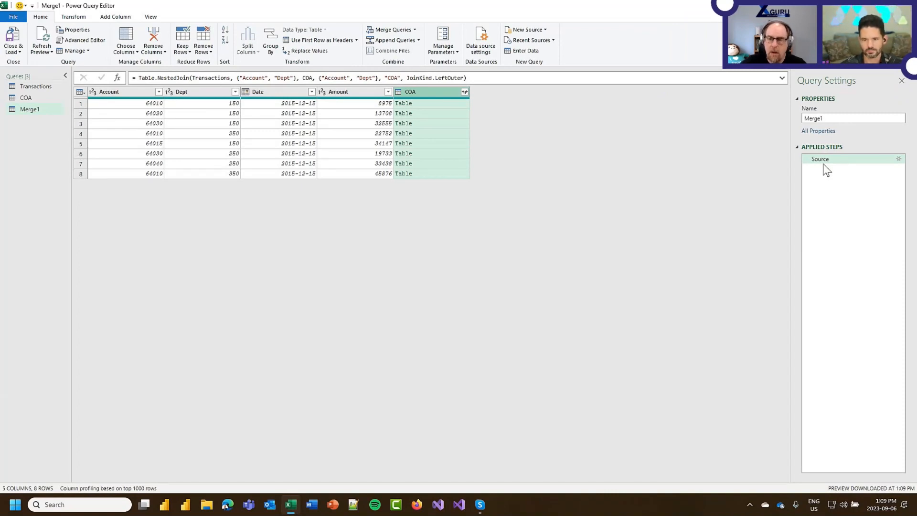
pyautogui.click(899, 161)
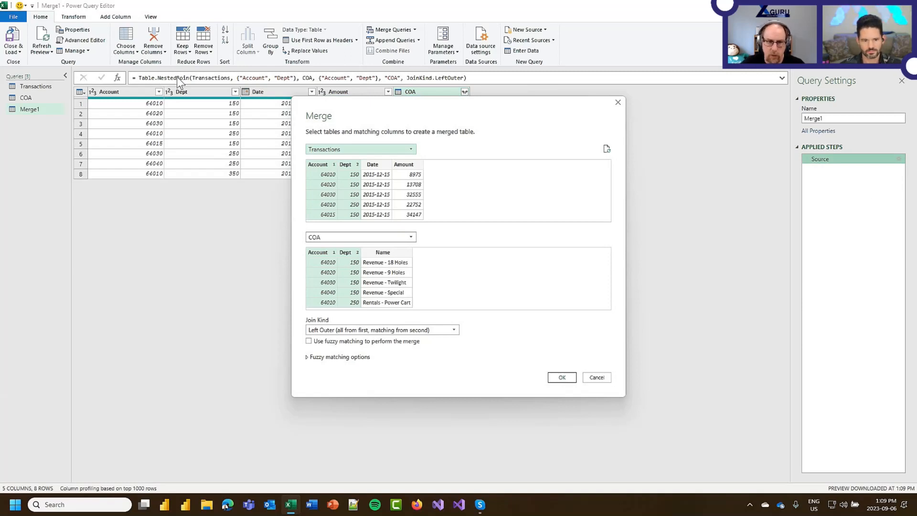
pyautogui.click(596, 377)
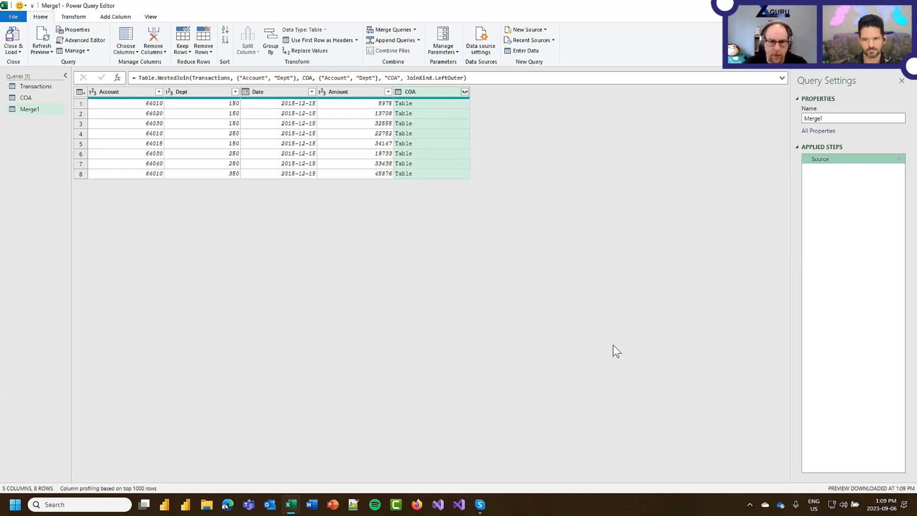
# Delete the Merge1 query
pyautogui.rightClick(28, 109)
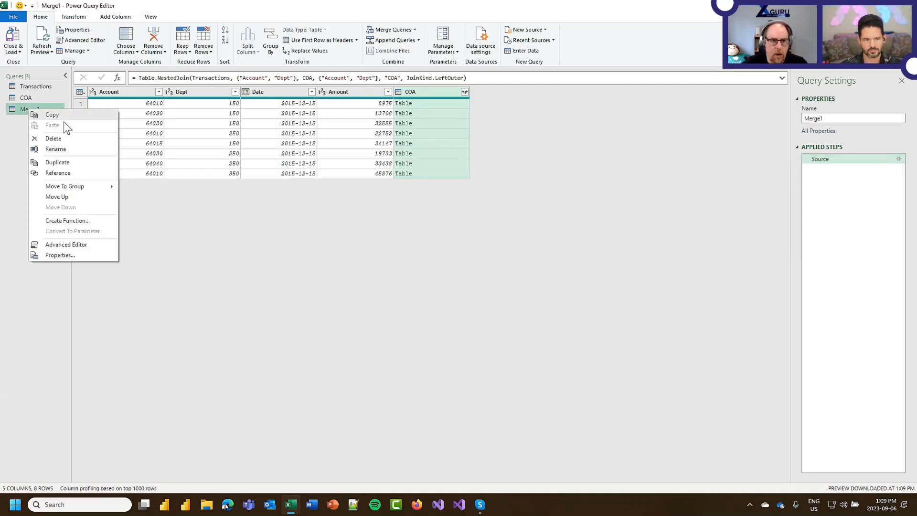
pyautogui.click(92, 158)
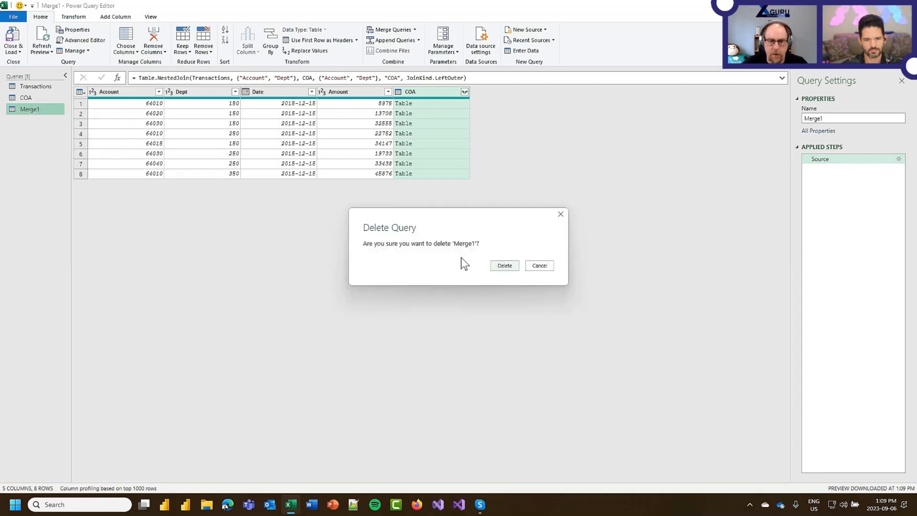
pyautogui.click(506, 265)
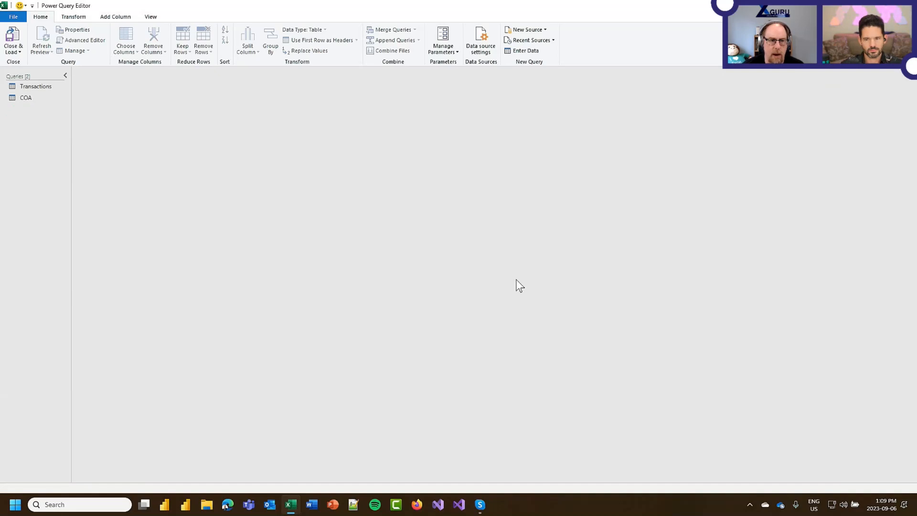
# Create a new query that references the Transactions query
pyautogui.rightClick(41, 86)
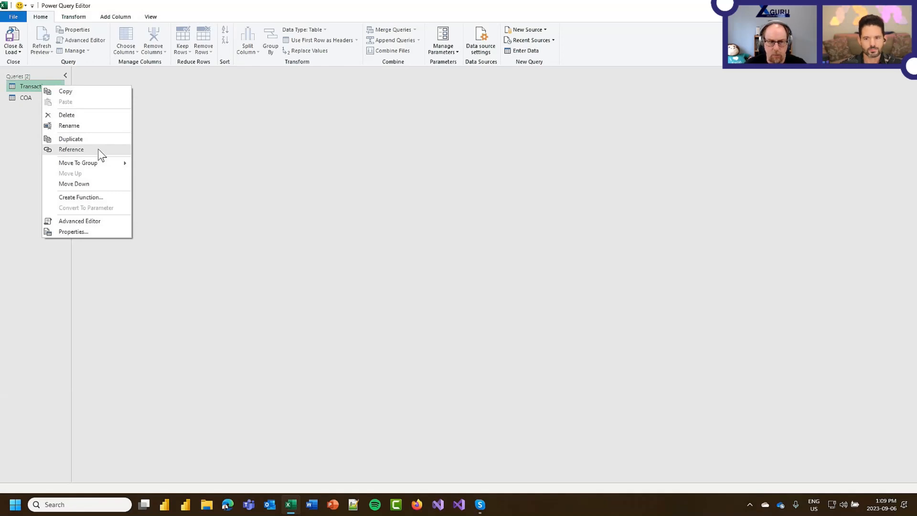
pyautogui.click(183, 111)
pyautogui.click(50, 85)
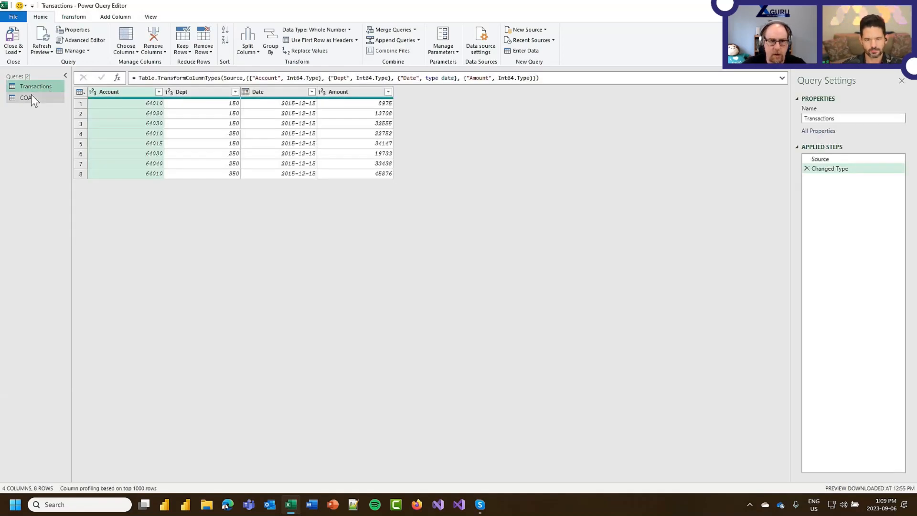
pyautogui.click(31, 97)
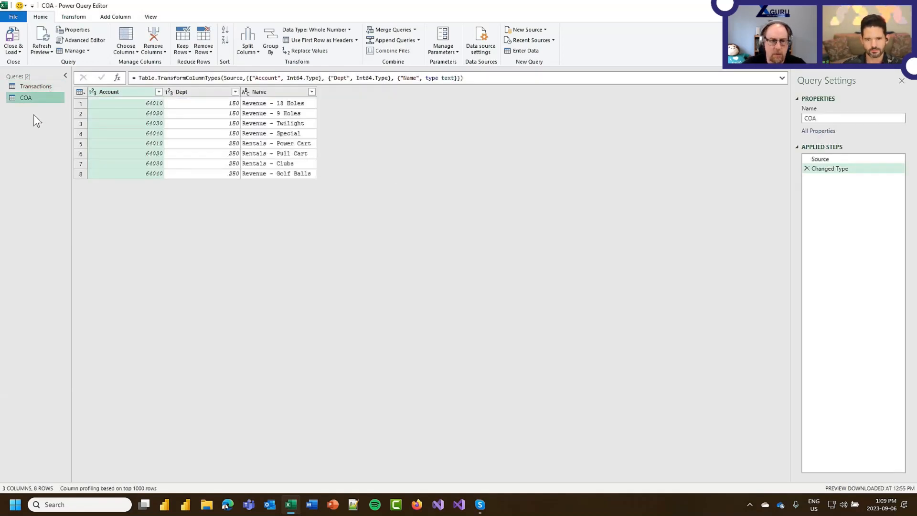
pyautogui.rightClick(34, 88)
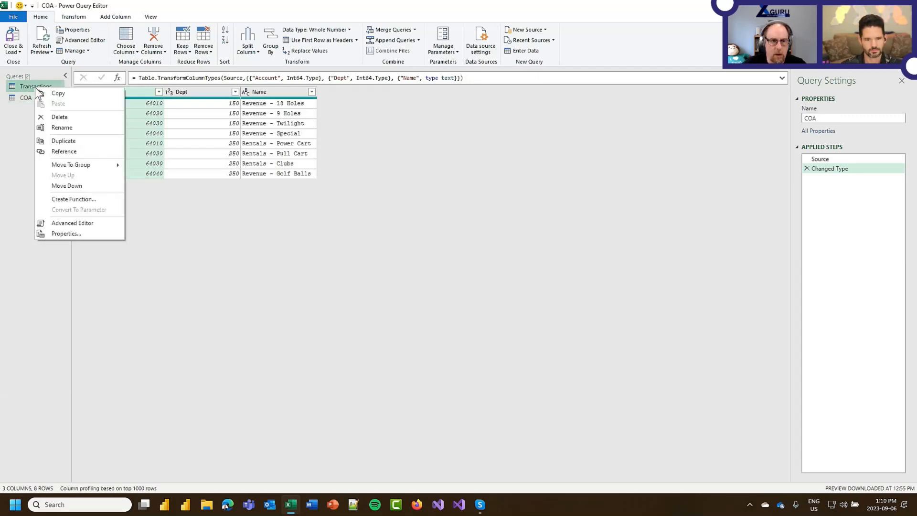
pyautogui.click(76, 151)
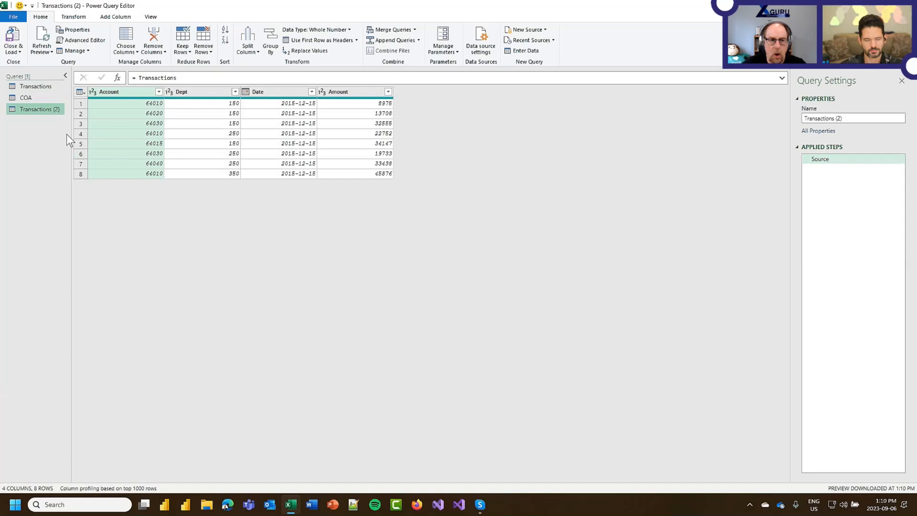
# Rename the query that references Transactions as Nice
pyautogui.click(45, 111)
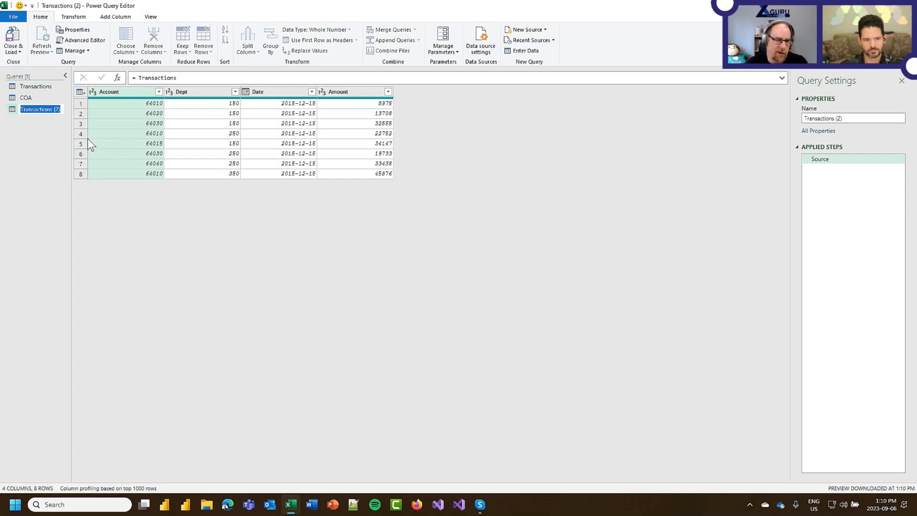
pyautogui.write('NIce')
pyautogui.press('BackSpace')
pyautogui.press('BackSpace')
pyautogui.press('BackSpace')
pyautogui.write('ice')
pyautogui.press('Return')
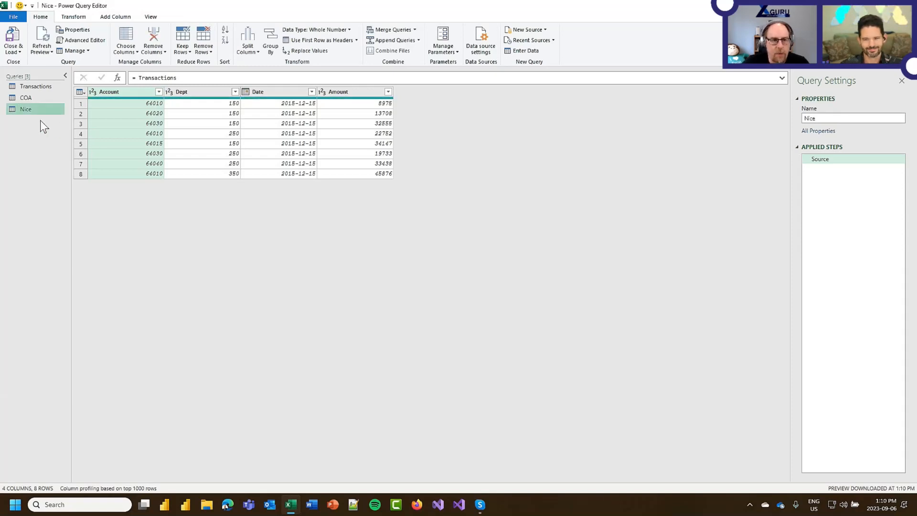
# Merge COA into the Nice query with a left outer join, matching on the Account and Dept columns
pyautogui.click(385, 31)
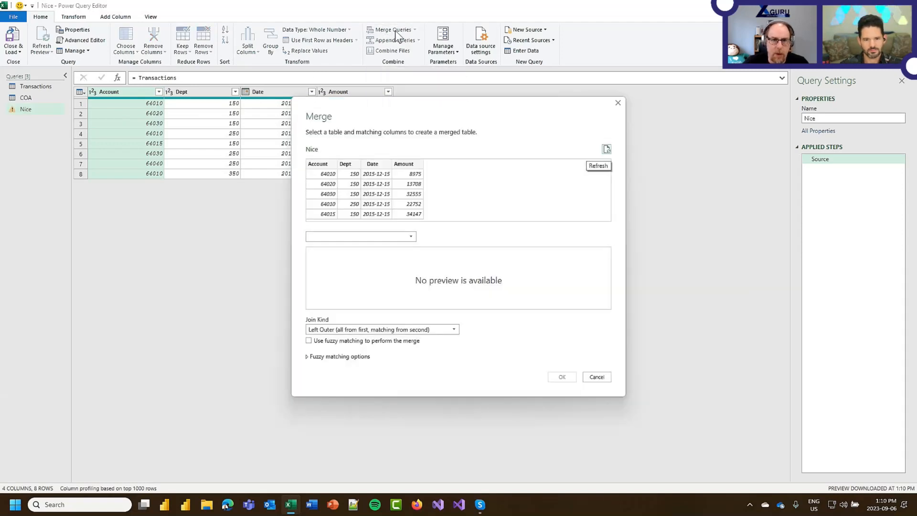
pyautogui.click(409, 240)
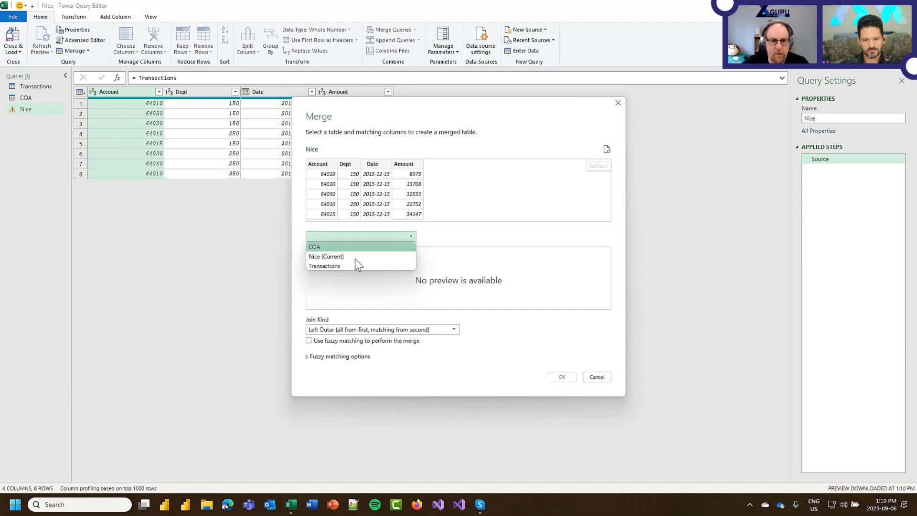
pyautogui.click(329, 248)
pyautogui.click(323, 164)
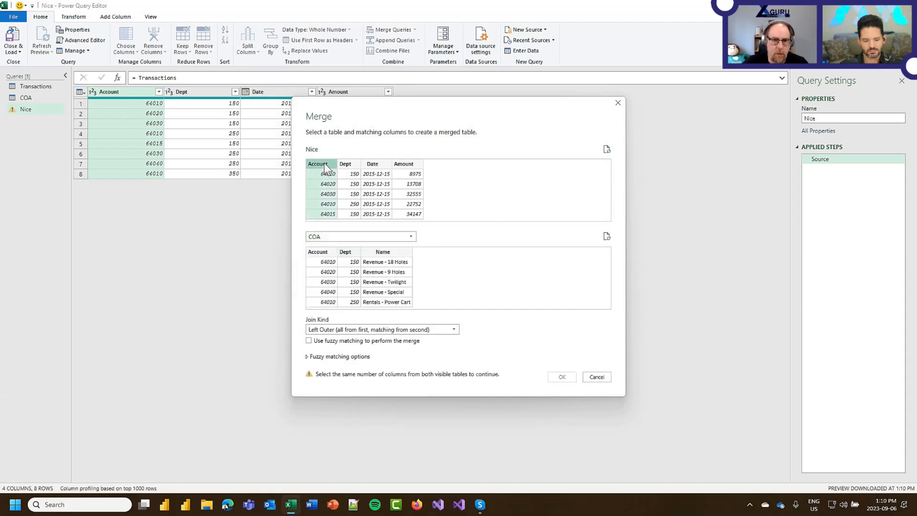
pyautogui.keyDown('ctrl'); pyautogui.click(347, 163); pyautogui.keyUp('ctrl')
pyautogui.click(331, 251)
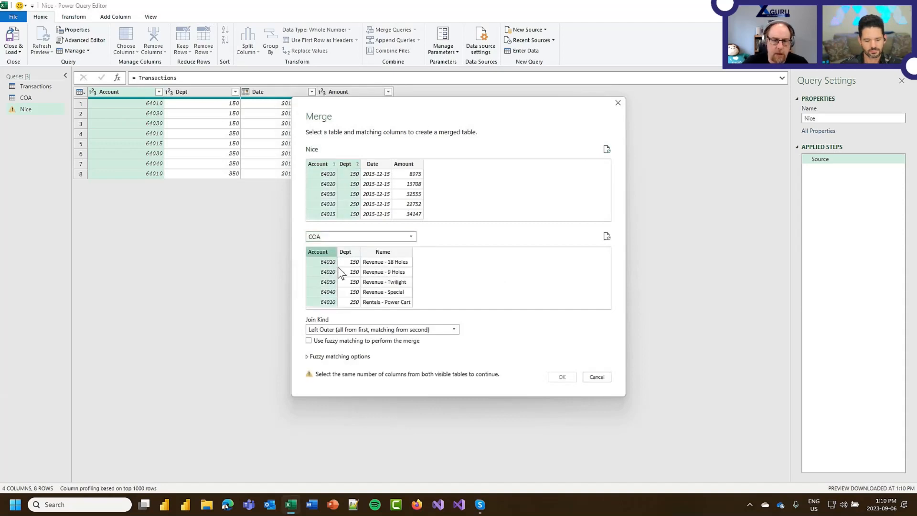
pyautogui.keyDown('ctrl'); pyautogui.click(344, 252); pyautogui.keyUp('ctrl')
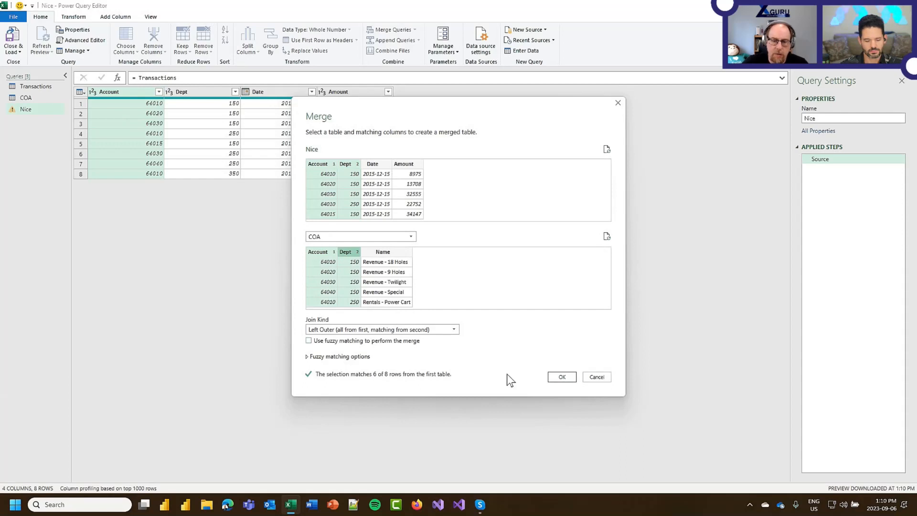
pyautogui.click(558, 377)
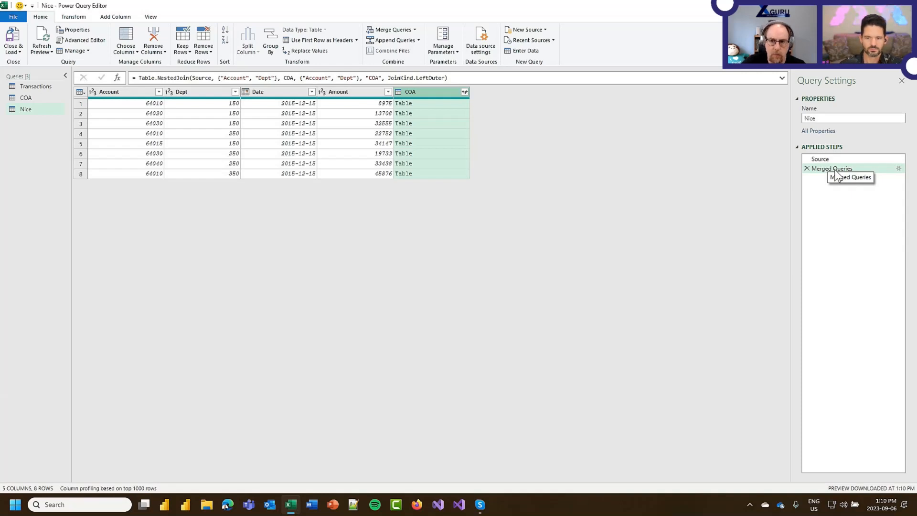
# Examine the Nice query's Source step, the Transactions query and the available merge options
pyautogui.click(832, 158)
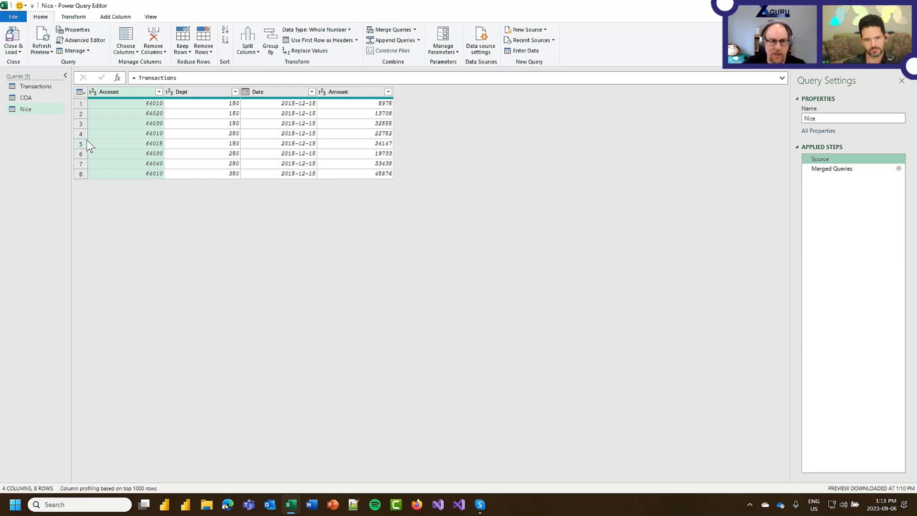
pyautogui.click(38, 85)
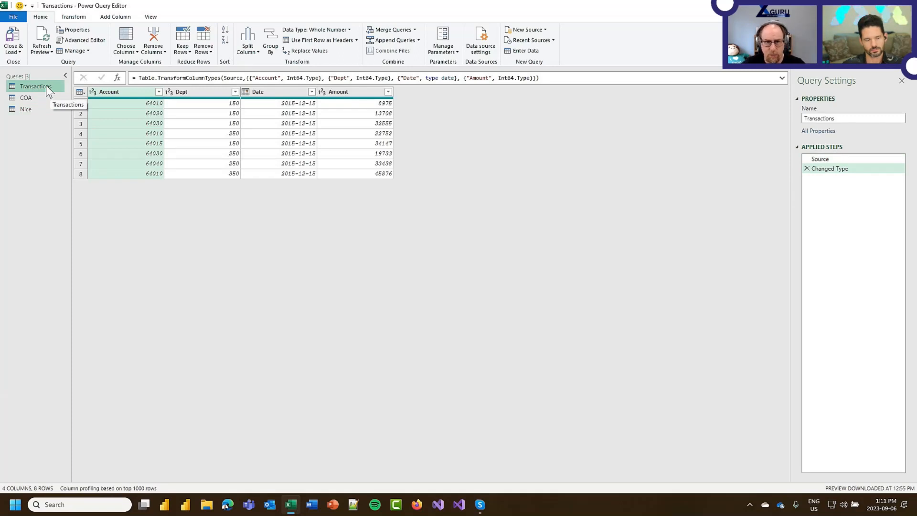
pyautogui.click(414, 30)
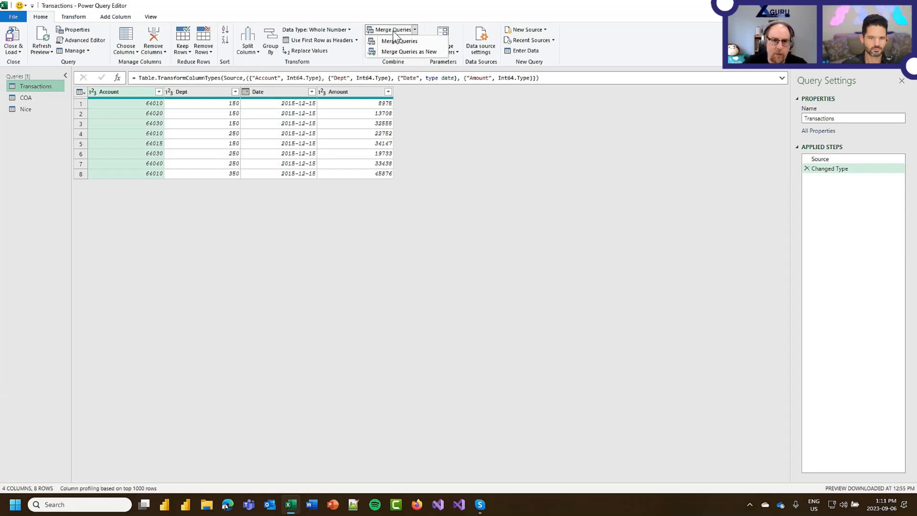
pyautogui.click(259, 223)
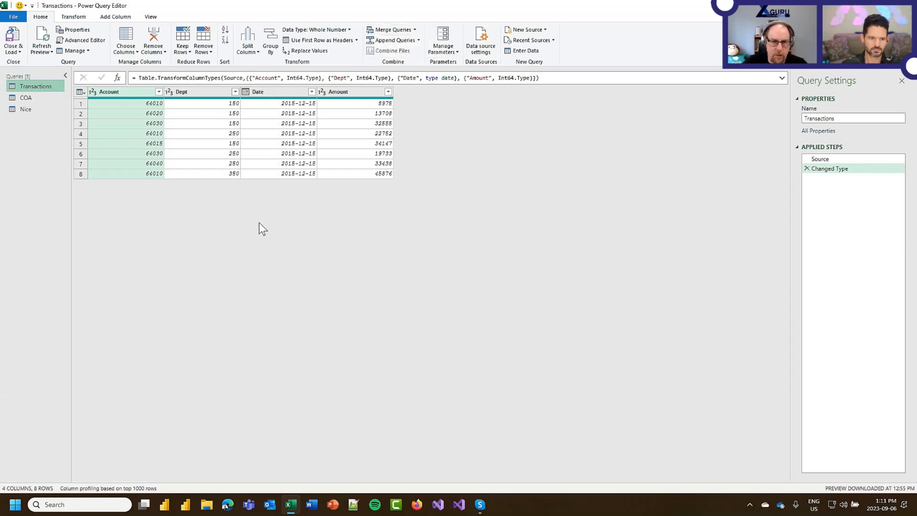
# Merge Transactions with COA as a new query, using a left outer join on the Account and Dept columns
pyautogui.click(42, 86)
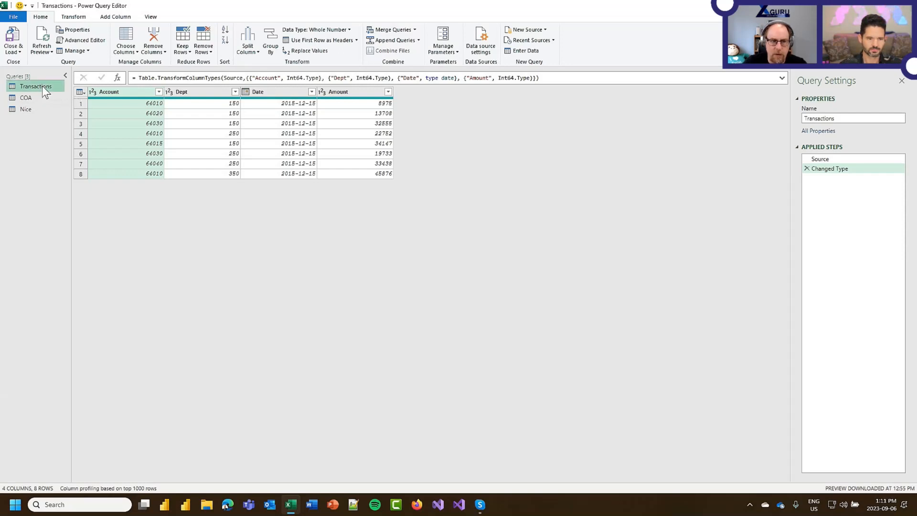
pyautogui.click(414, 28)
pyautogui.click(416, 52)
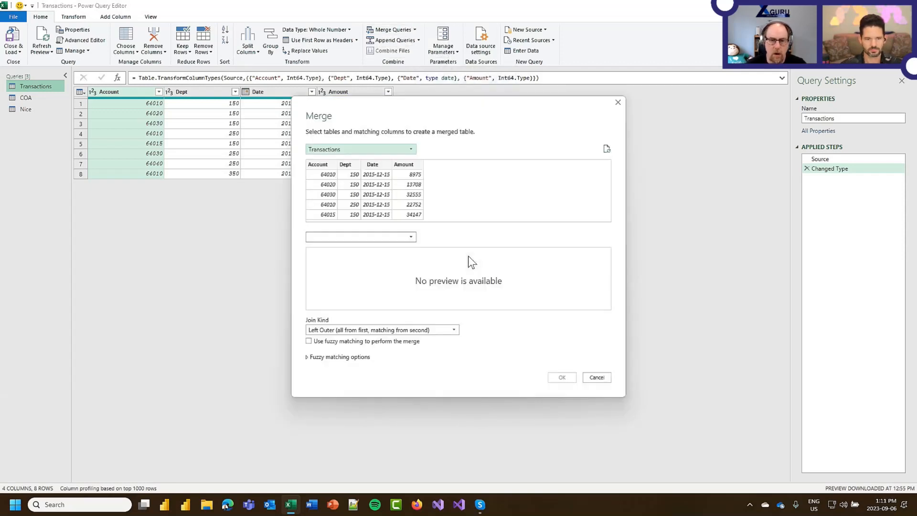
pyautogui.click(360, 237)
pyautogui.click(329, 254)
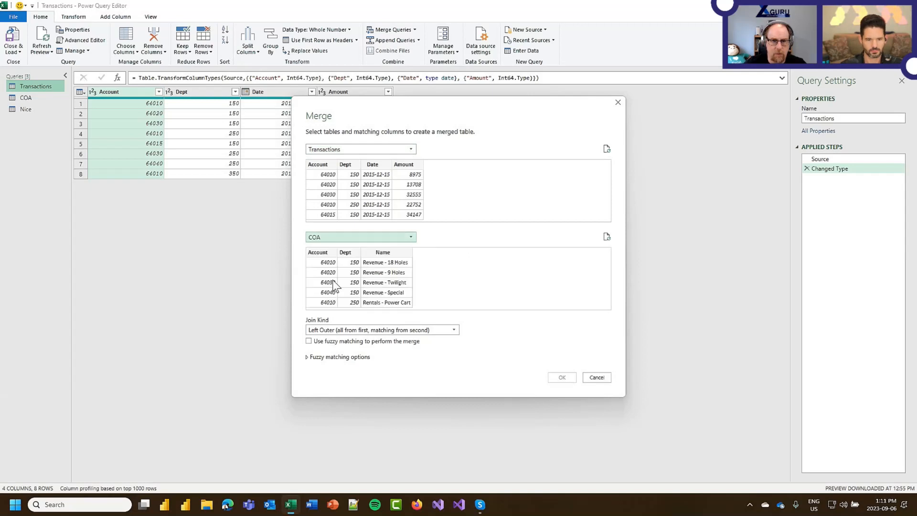
pyautogui.click(318, 164)
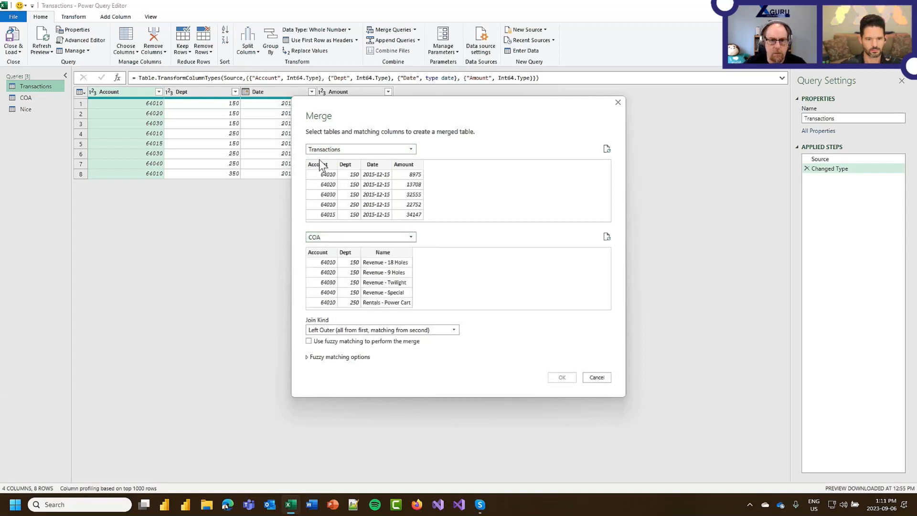
pyautogui.keyDown('ctrl'); pyautogui.click(345, 164); pyautogui.keyUp('ctrl')
pyautogui.click(318, 252)
pyautogui.keyDown('ctrl'); pyautogui.click(351, 252); pyautogui.keyUp('ctrl')
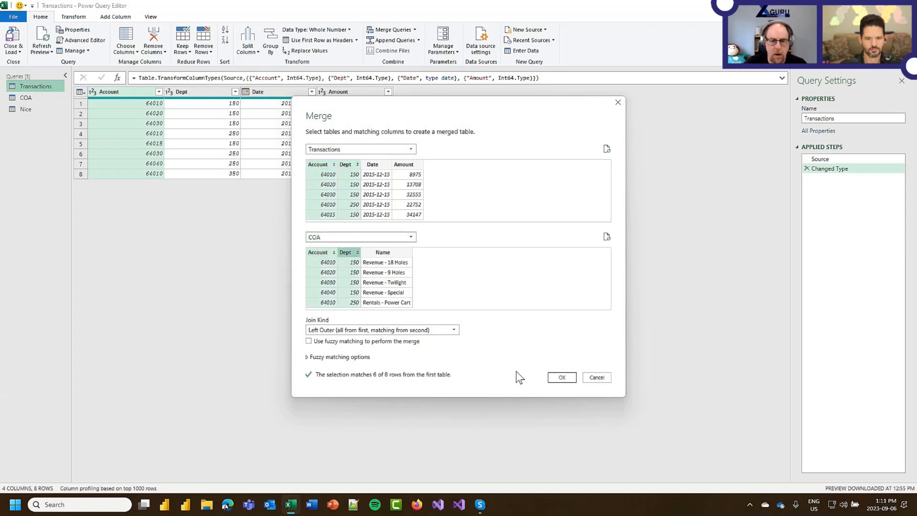
pyautogui.click(563, 377)
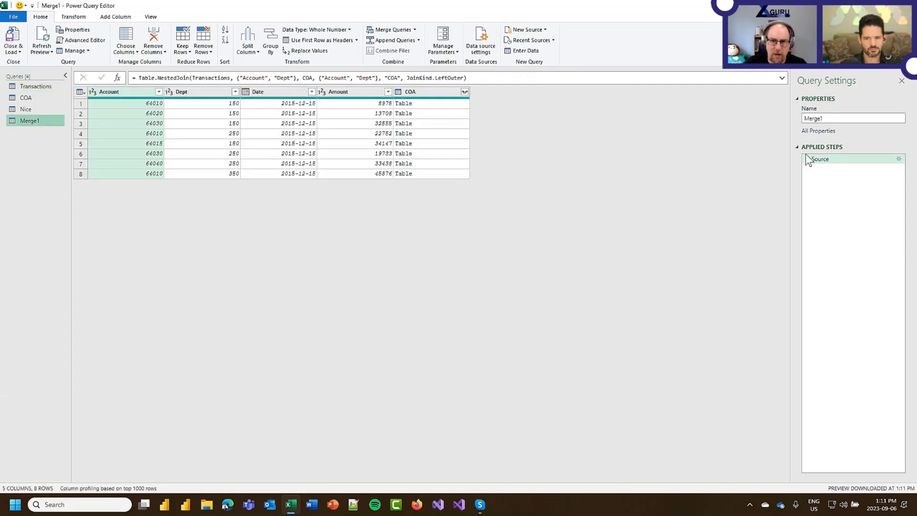
# Rename the Merge1 query as Ugly
pyautogui.doubleClick(29, 123)
pyautogui.write('Ugl')
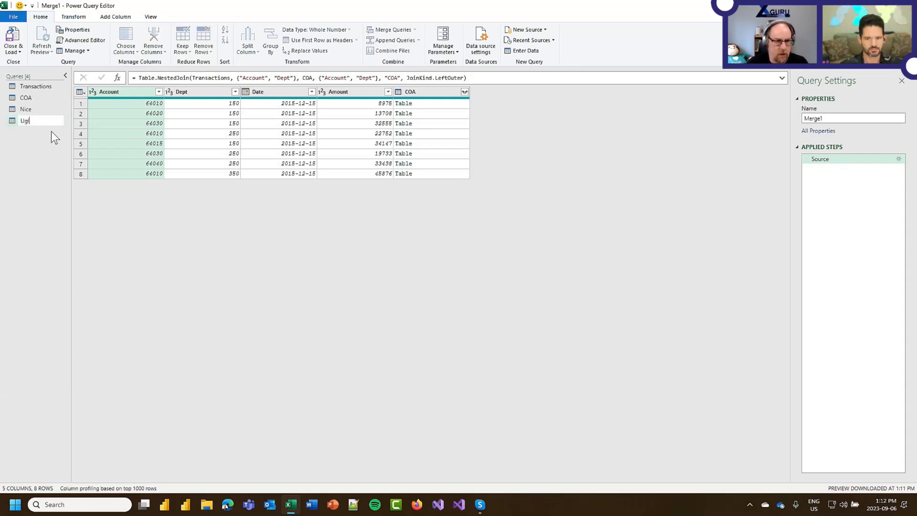
pyautogui.write('y')
pyautogui.press('Return')
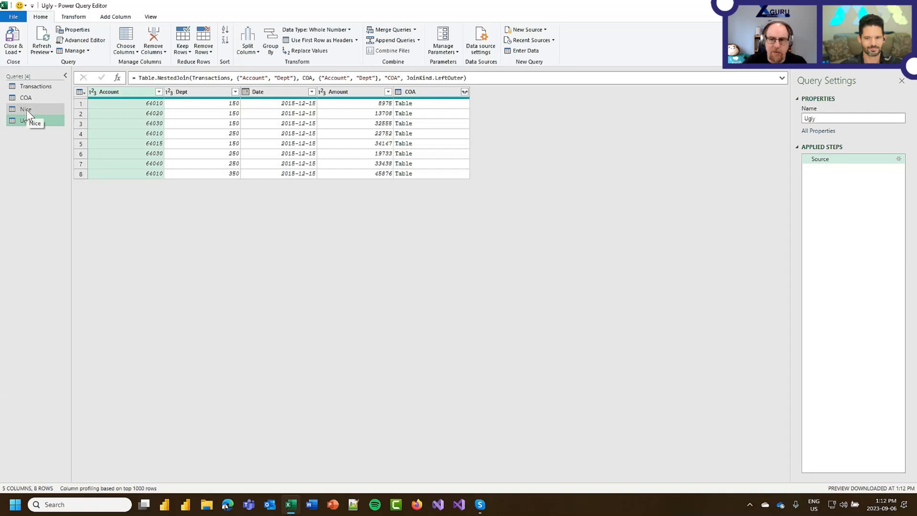
# Compare the applied steps and merge formulas of the Nice and Ugly queries
pyautogui.click(27, 110)
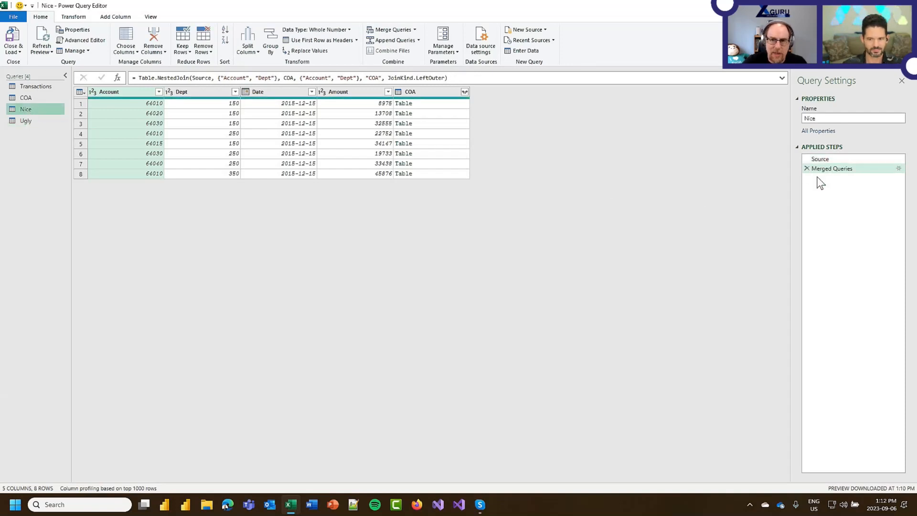
pyautogui.click(25, 122)
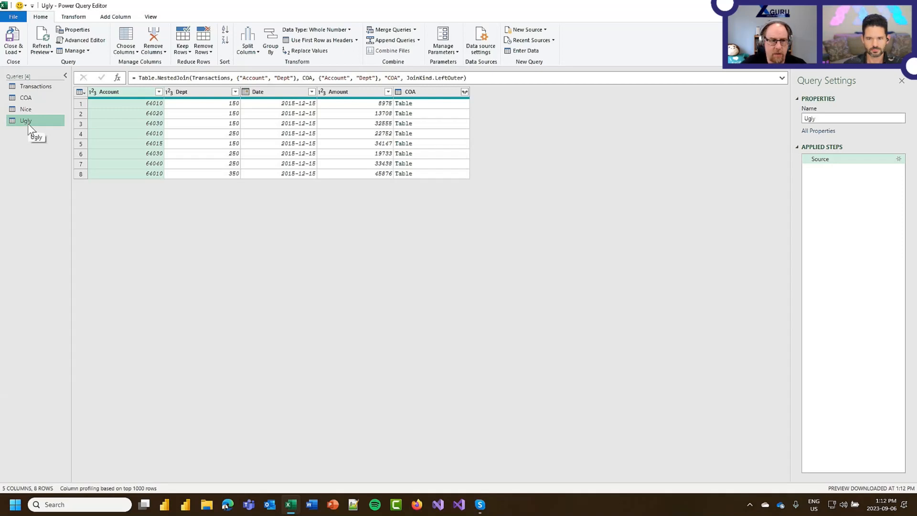
pyautogui.click(28, 110)
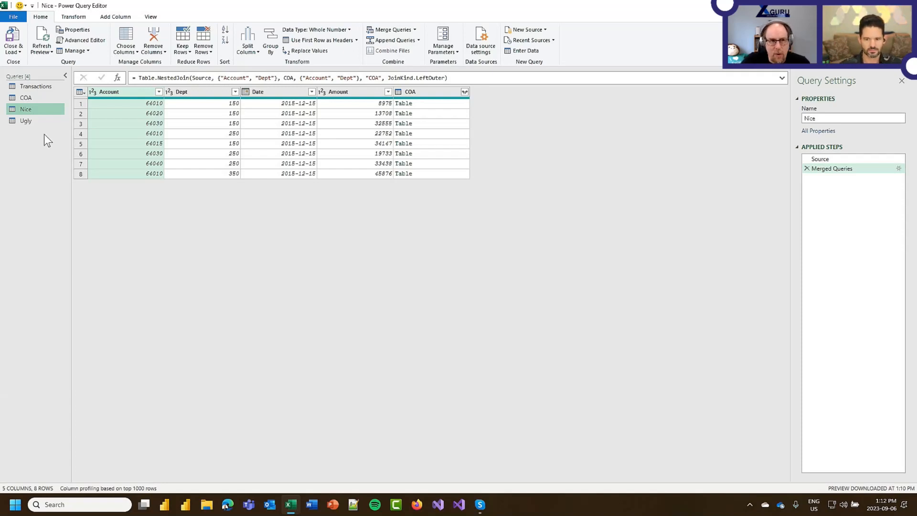
# Append Transactions to itself as a new query, and check the append settings behind the new query's Source step
pyautogui.click(38, 87)
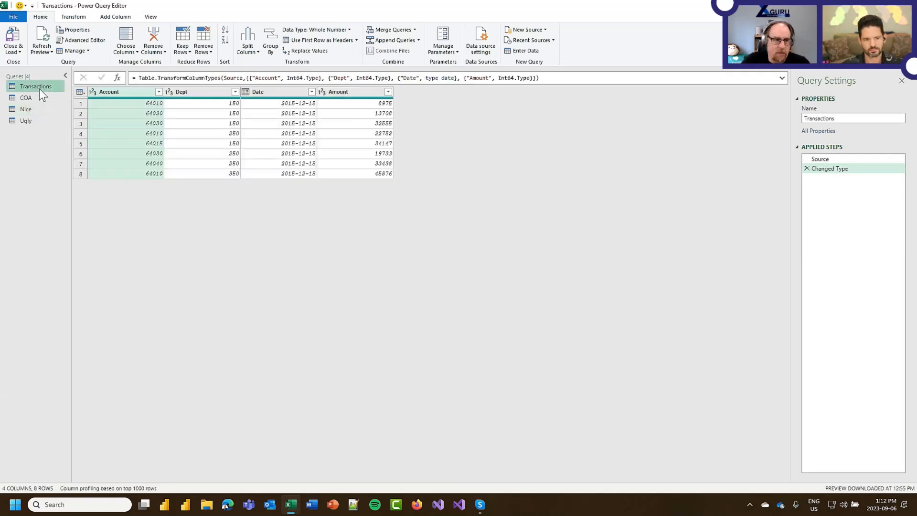
pyautogui.click(419, 41)
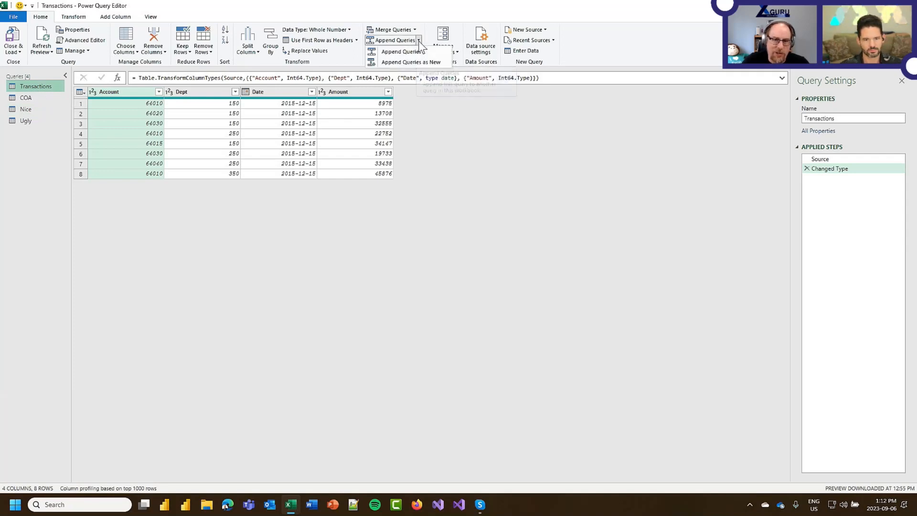
pyautogui.click(423, 65)
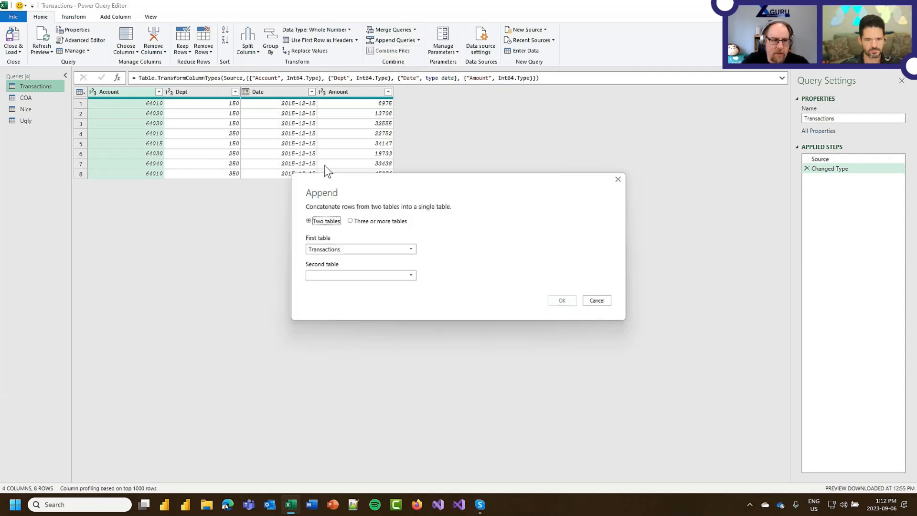
pyautogui.click(371, 273)
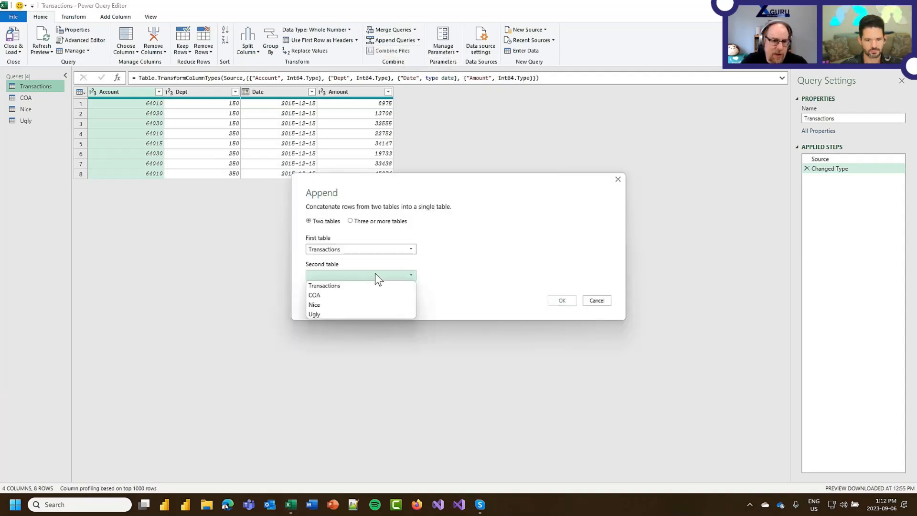
pyautogui.click(353, 287)
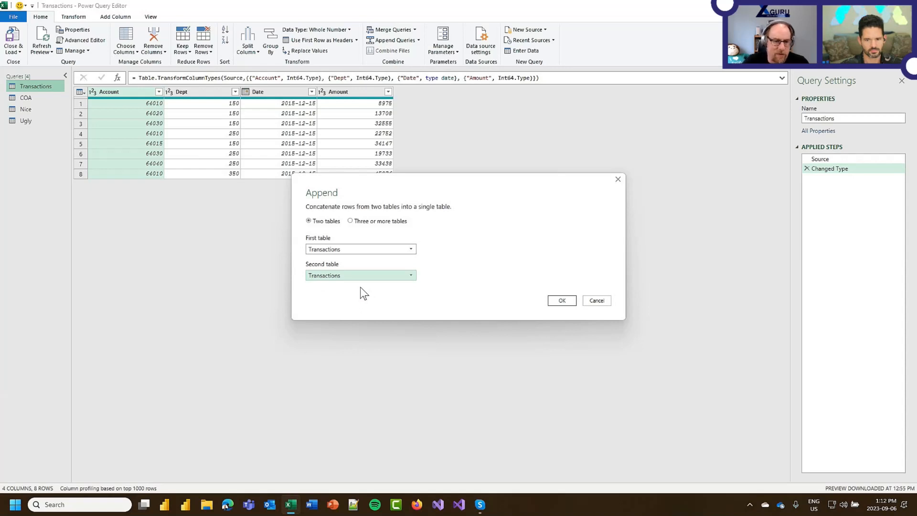
pyautogui.click(561, 300)
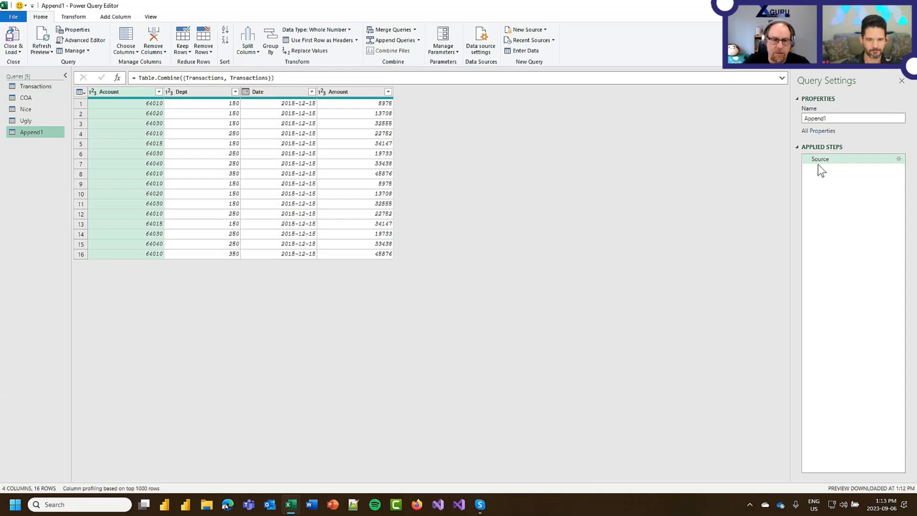
pyautogui.click(899, 160)
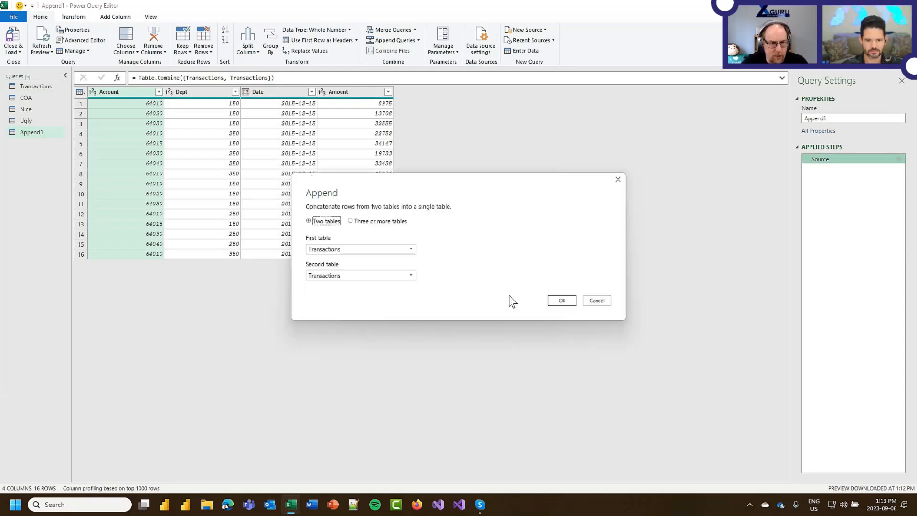
pyautogui.click(597, 301)
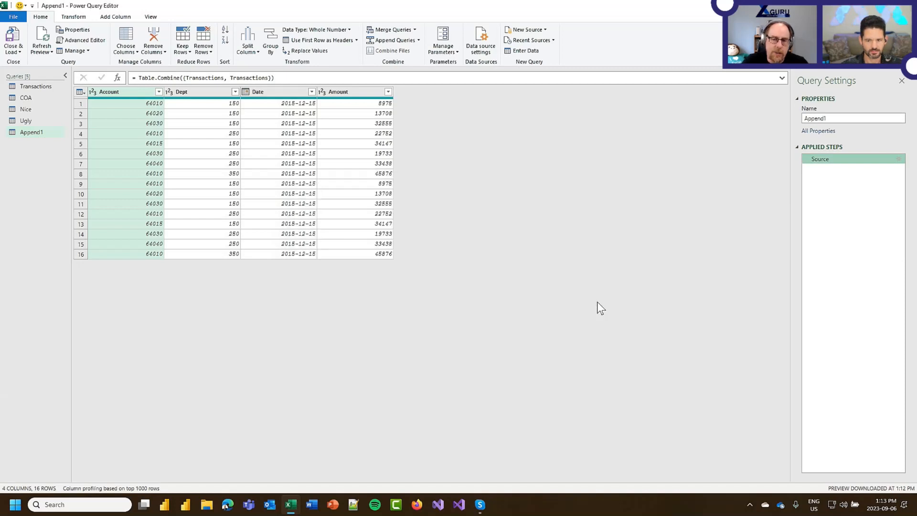
# Create a reference query from Transactions and append the COA table to it
pyautogui.rightClick(30, 87)
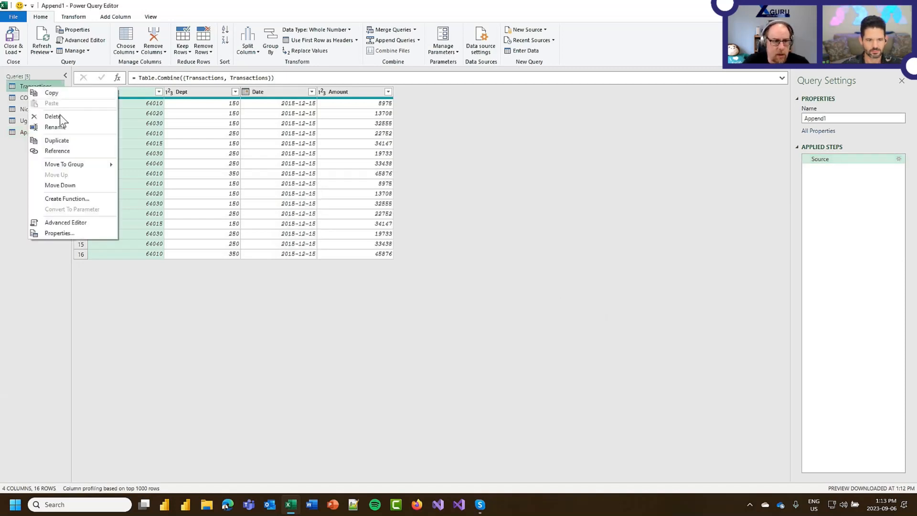
pyautogui.click(60, 150)
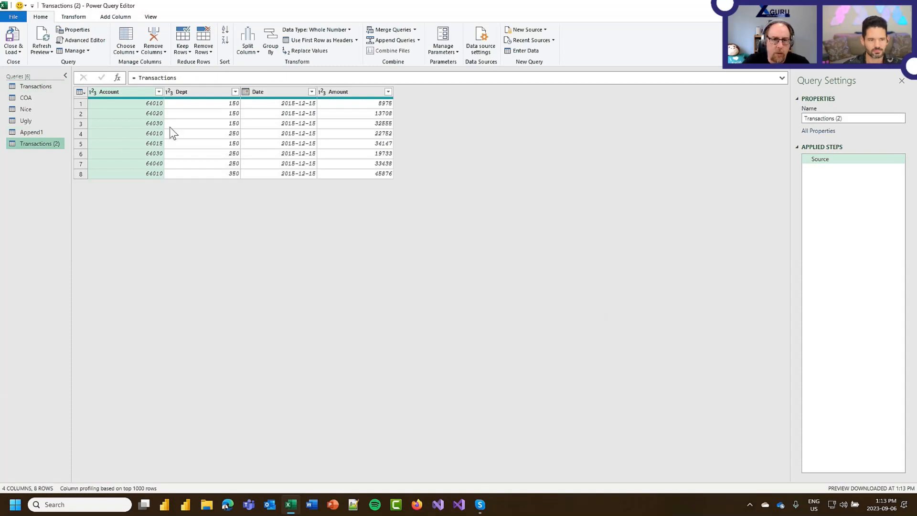
pyautogui.click(386, 42)
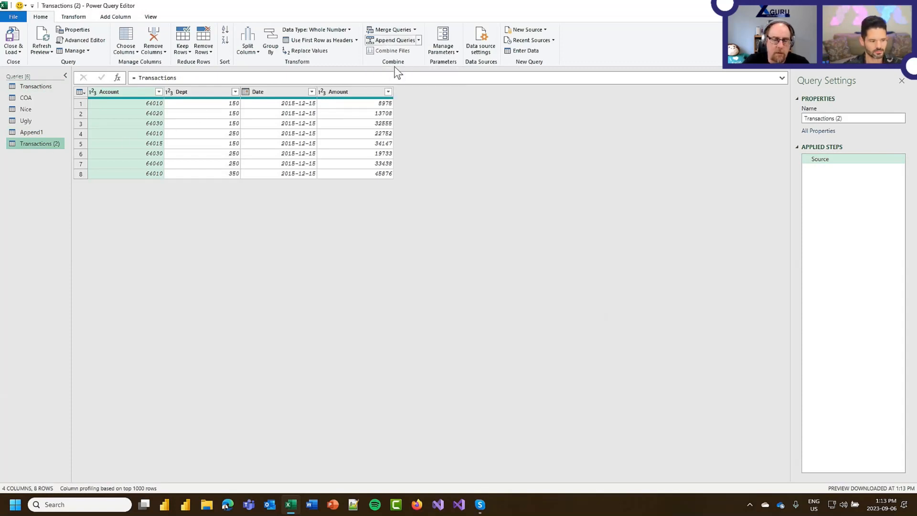
pyautogui.click(383, 261)
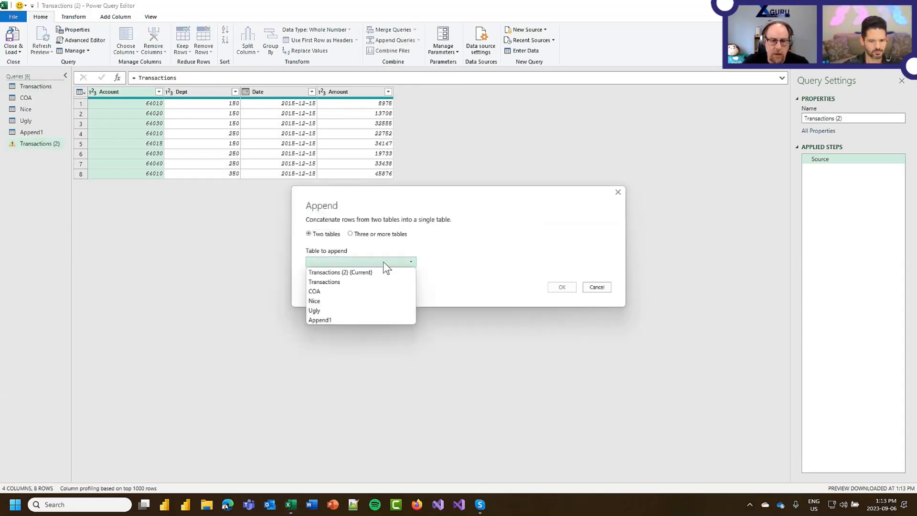
pyautogui.click(356, 293)
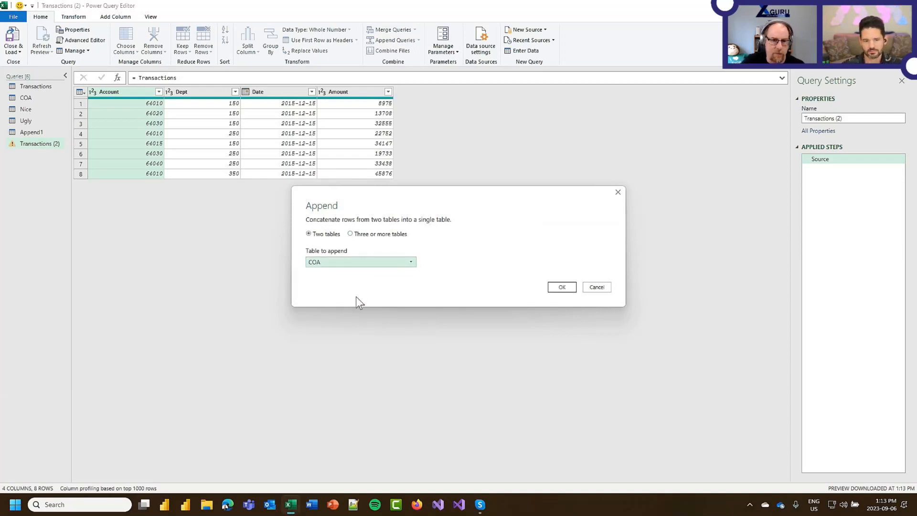
pyautogui.click(569, 289)
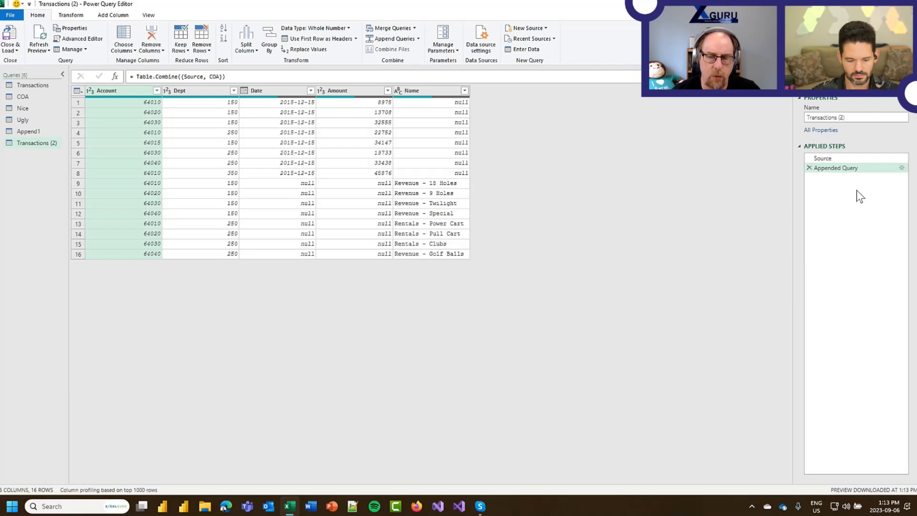
# Change the Appended Query step to combine three or more tables, adding Transactions and another COA to the tables to append
pyautogui.click(902, 168)
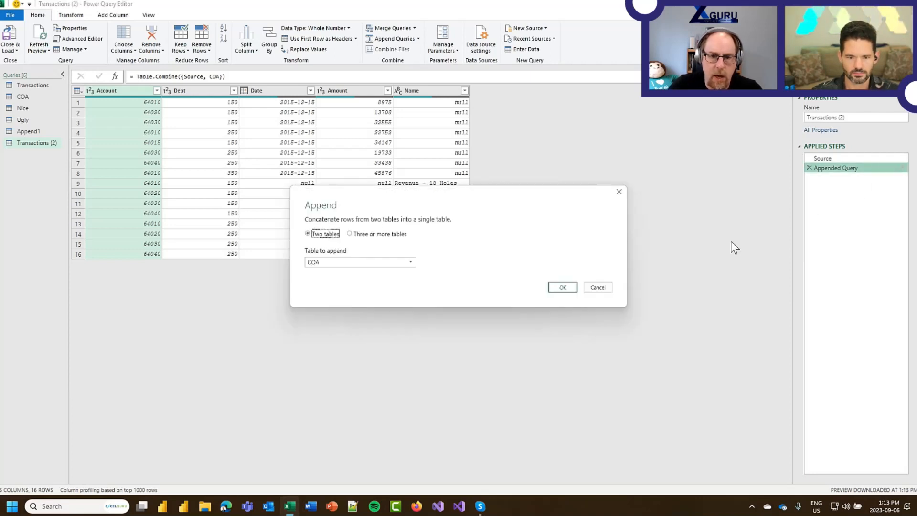
pyautogui.click(353, 234)
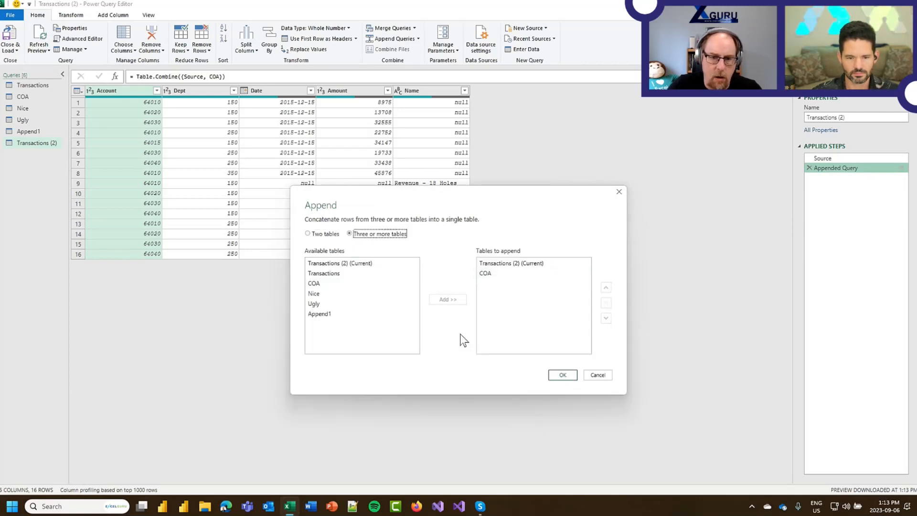
pyautogui.click(338, 275)
pyautogui.click(449, 299)
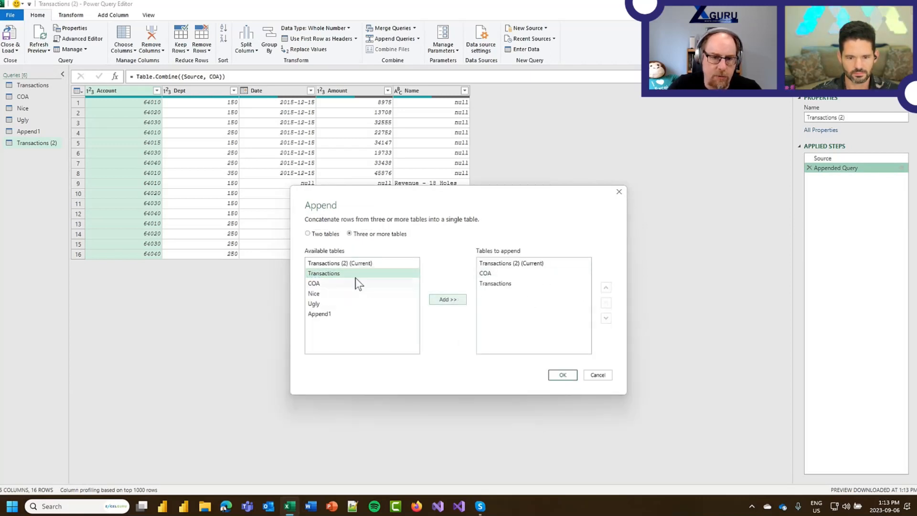
pyautogui.click(333, 282)
pyautogui.click(448, 299)
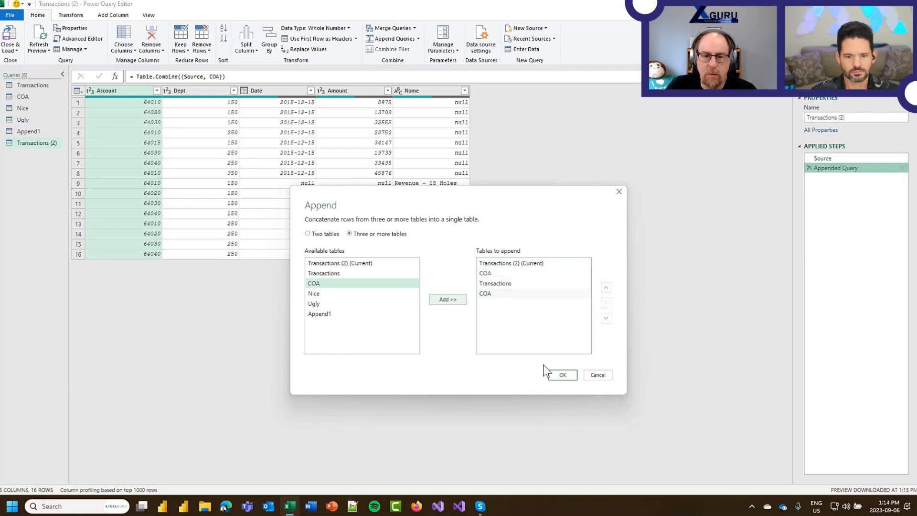
pyautogui.click(563, 375)
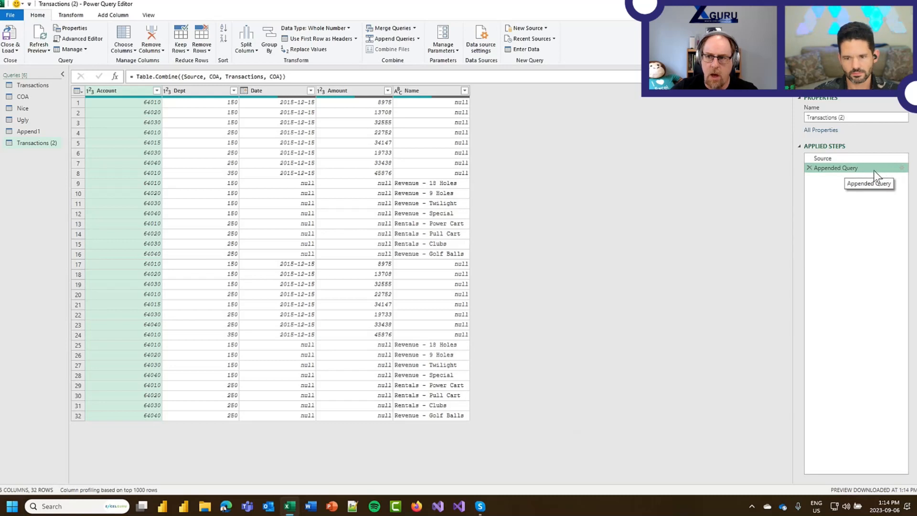
# Add the description "What did I do here?" to the Appended Query step's properties
pyautogui.rightClick(820, 168)
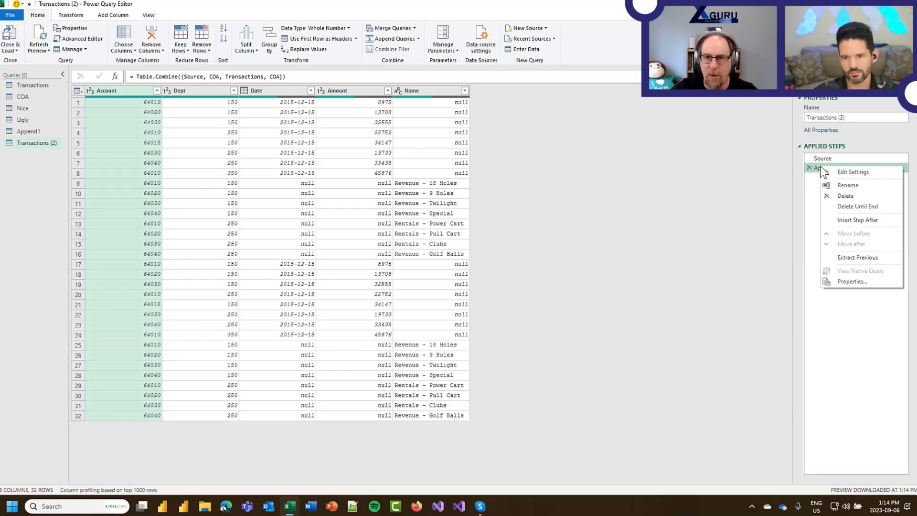
pyautogui.click(844, 282)
pyautogui.click(412, 258)
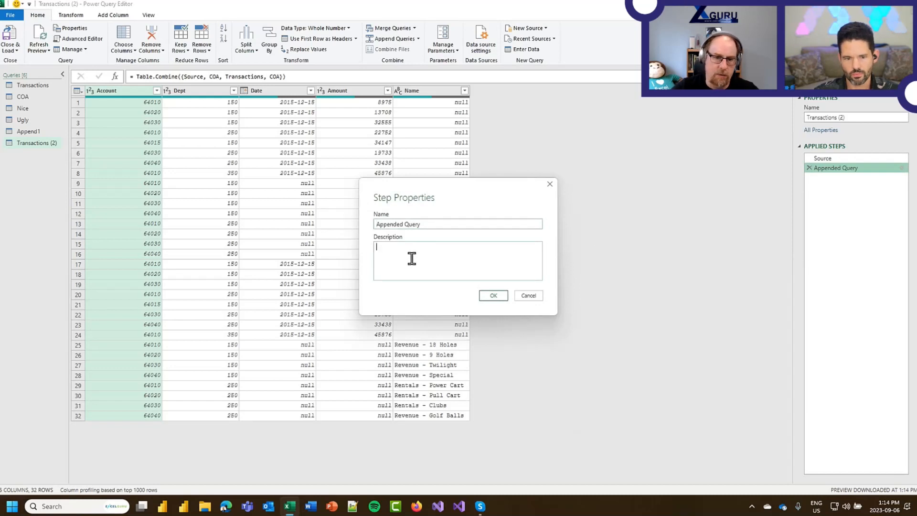
pyautogui.write('What a')
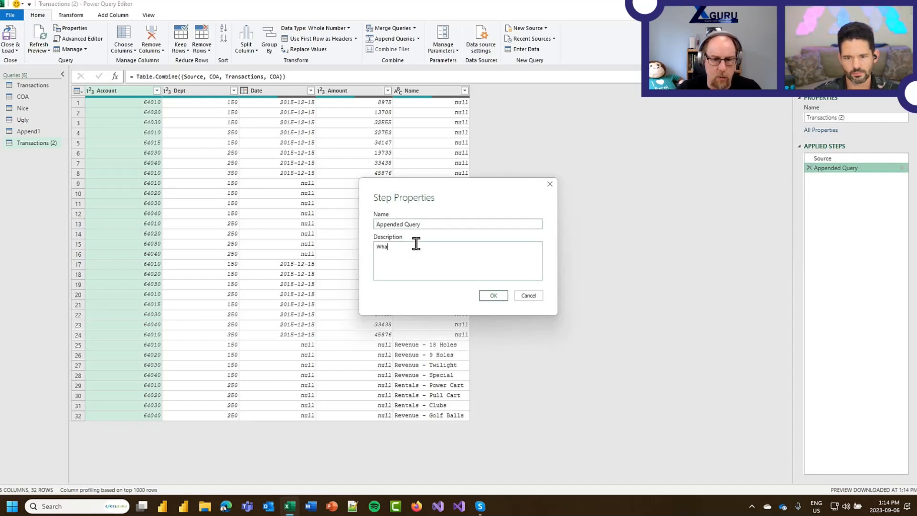
pyautogui.press('BackSpace')
pyautogui.write('did')
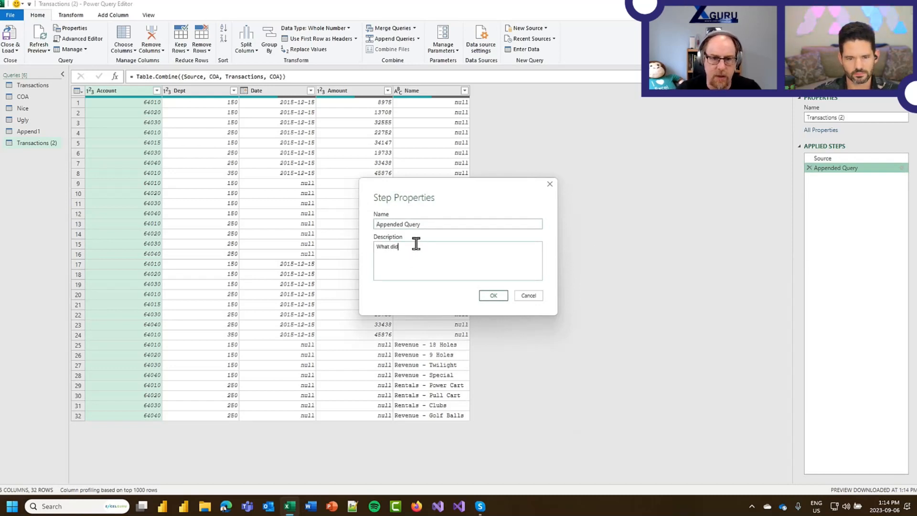
pyautogui.write(' I do')
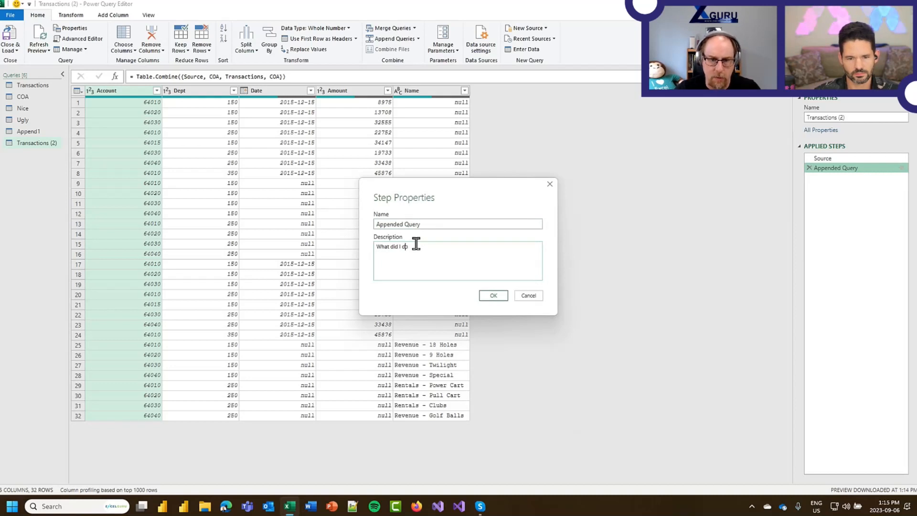
pyautogui.write(' here')
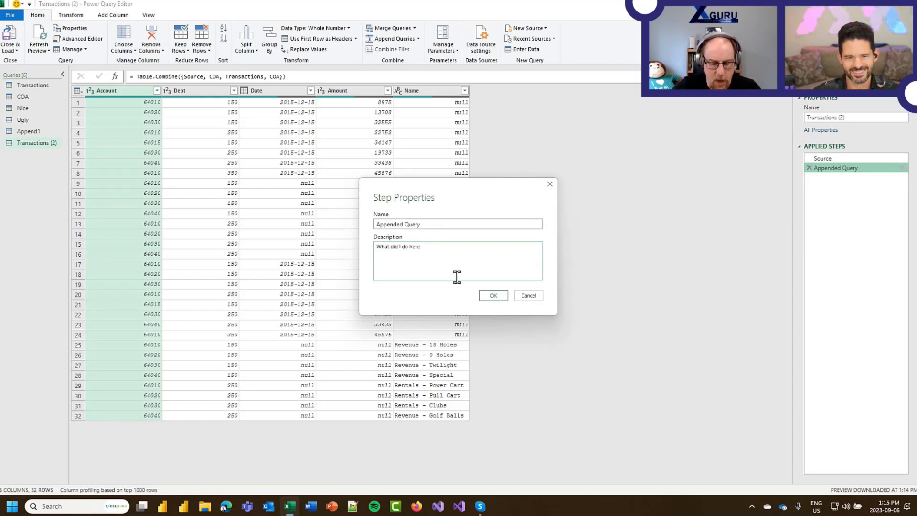
pyautogui.click(492, 296)
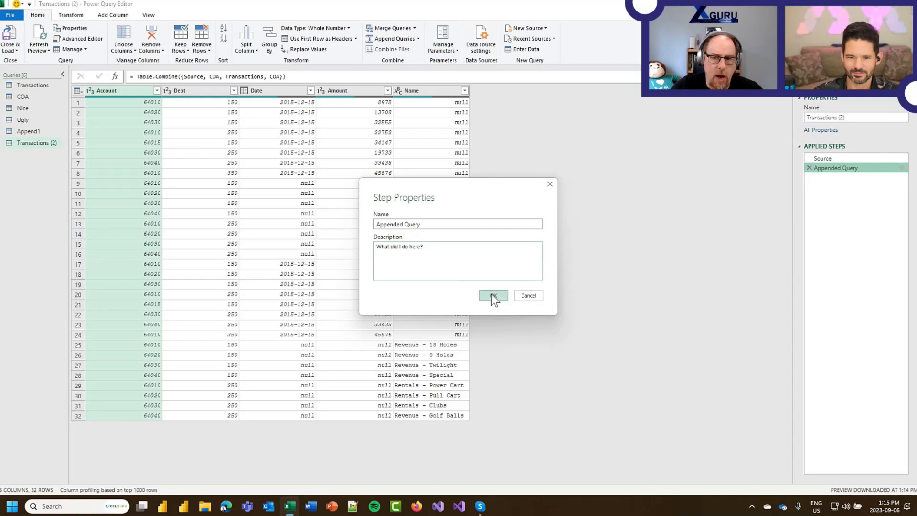
pyautogui.moveTo(894, 168)
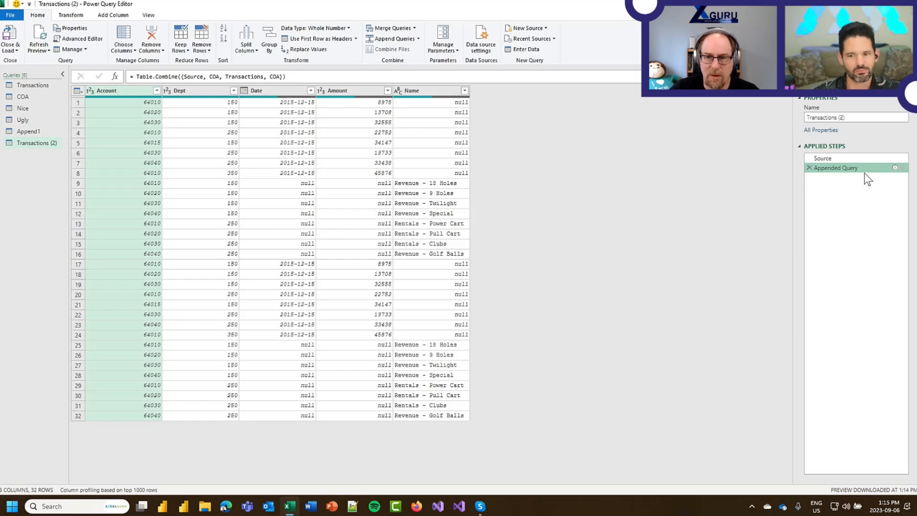
# Insert a monkey emoji at the start of the Appended Query step's name
pyautogui.rightClick(838, 169)
pyautogui.click(874, 284)
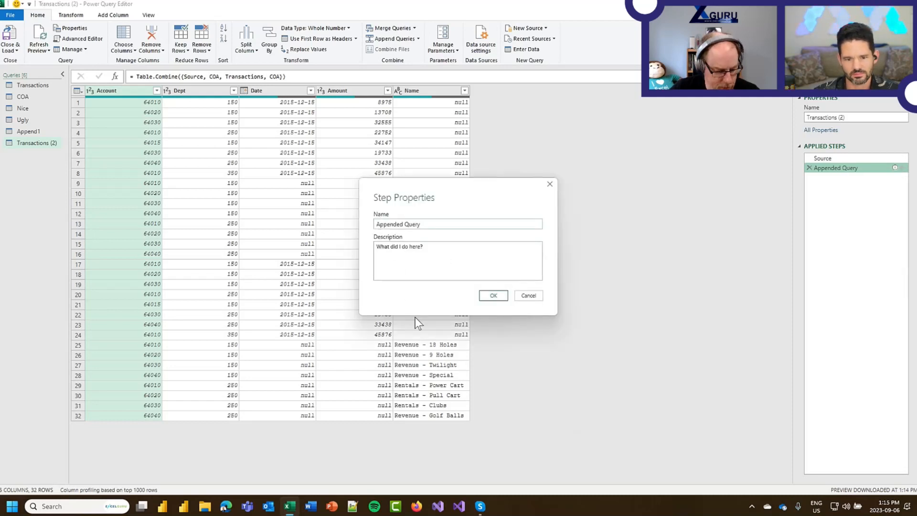
pyautogui.press('super+period')
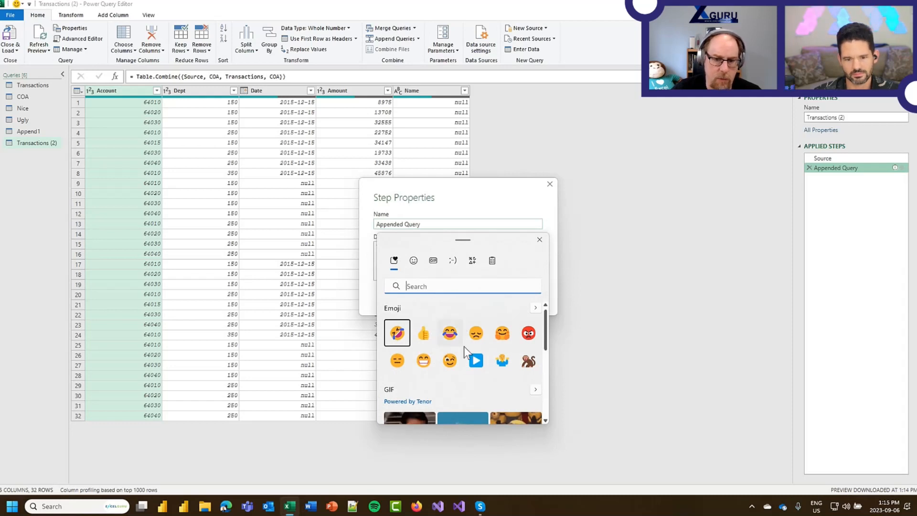
pyautogui.click(528, 362)
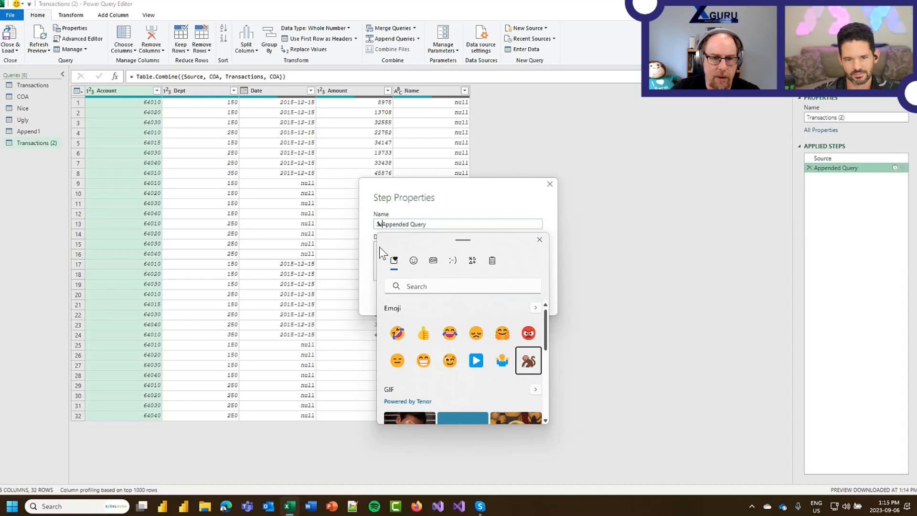
pyautogui.click(539, 240)
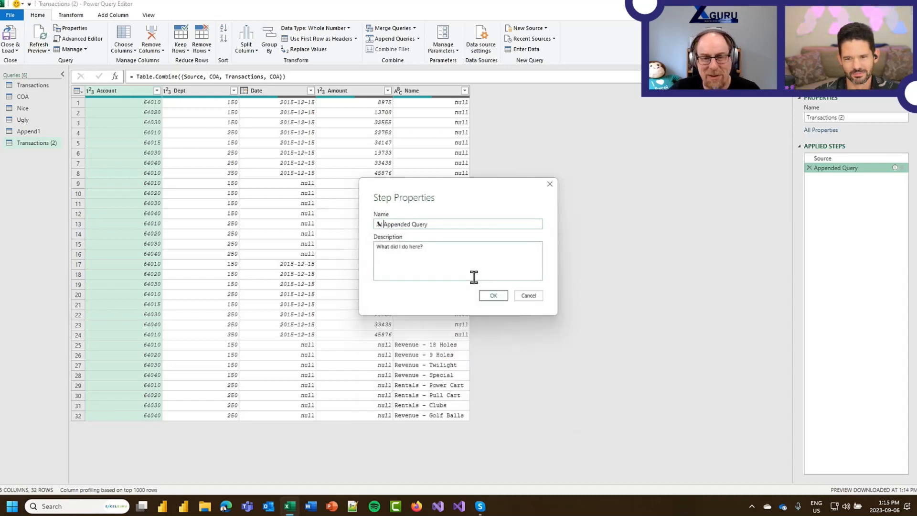
pyautogui.click(494, 296)
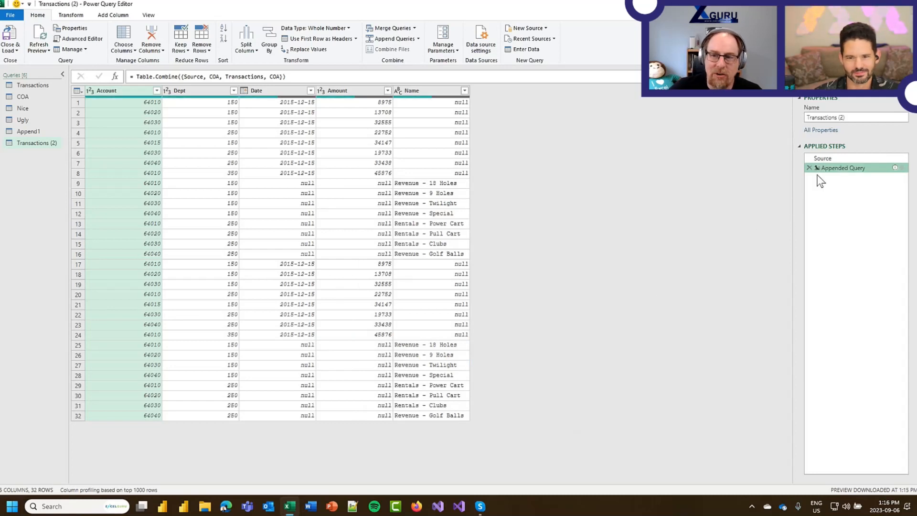
pyautogui.moveTo(817, 175)
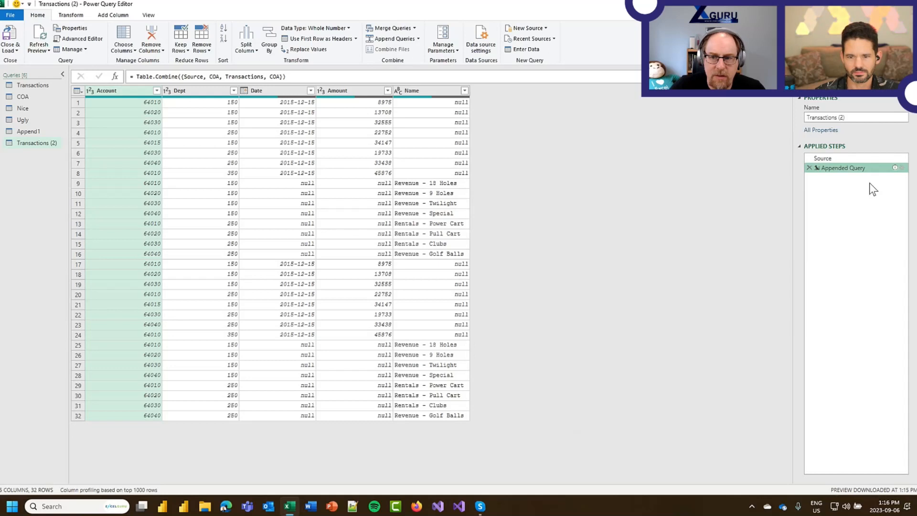
pyautogui.moveTo(896, 170)
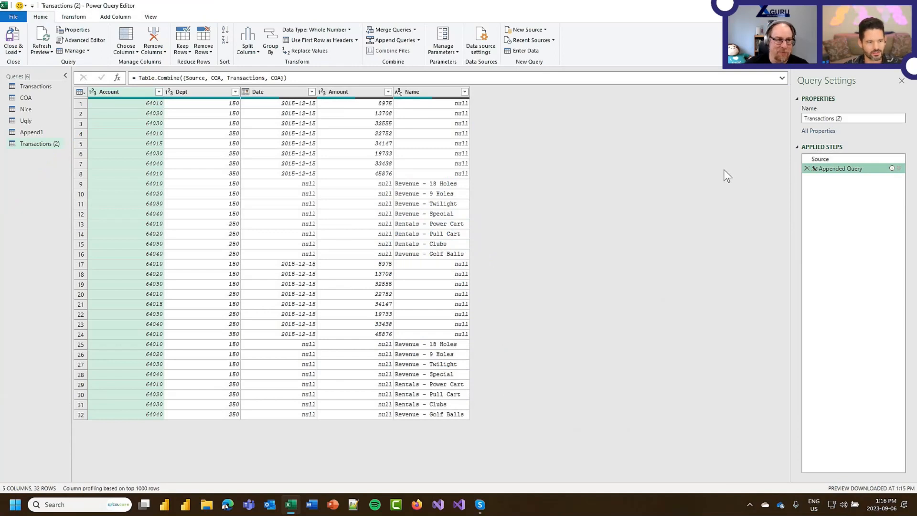
# Display the editor's view options for layout, data preview and query dependencies
pyautogui.click(150, 17)
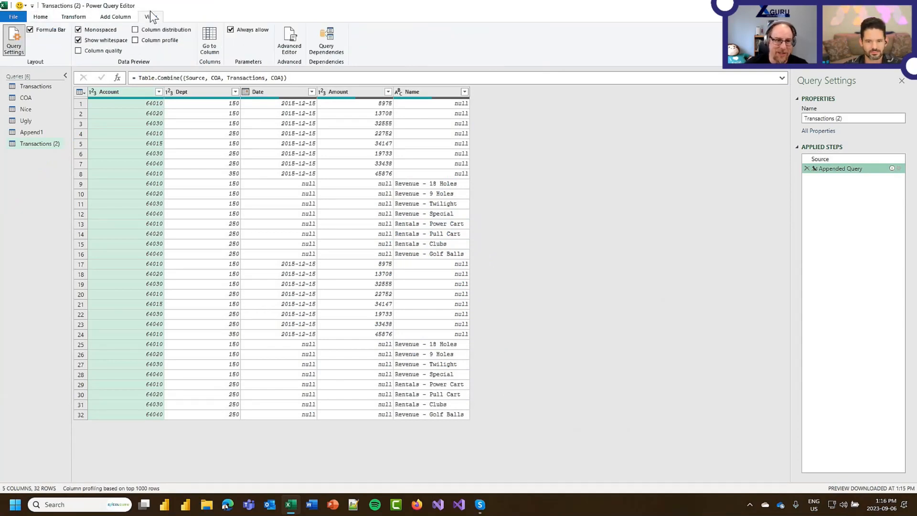